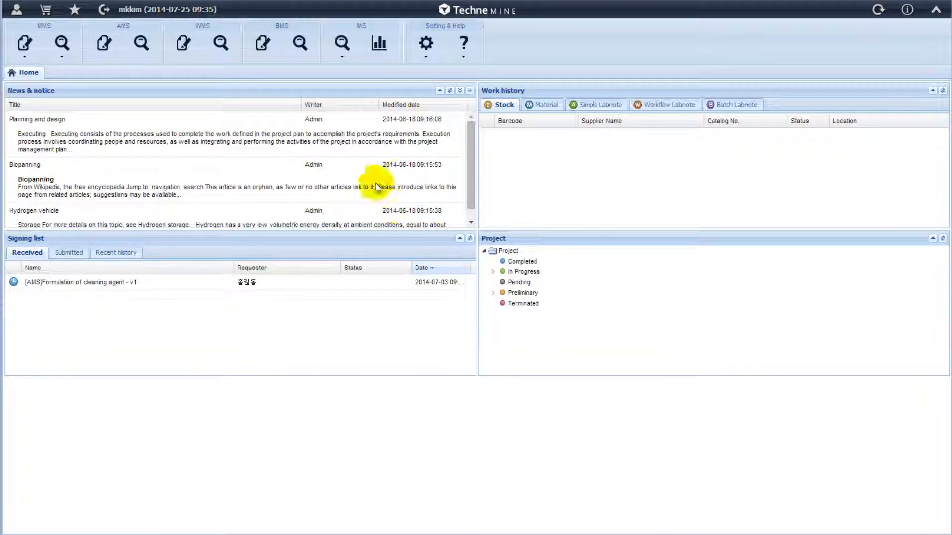
Step: Start registering a batch labnote for the project High-capacity lithium-ion battery, based on the labnote Lithium-ion battery for electronic applications - 2
click(271, 46)
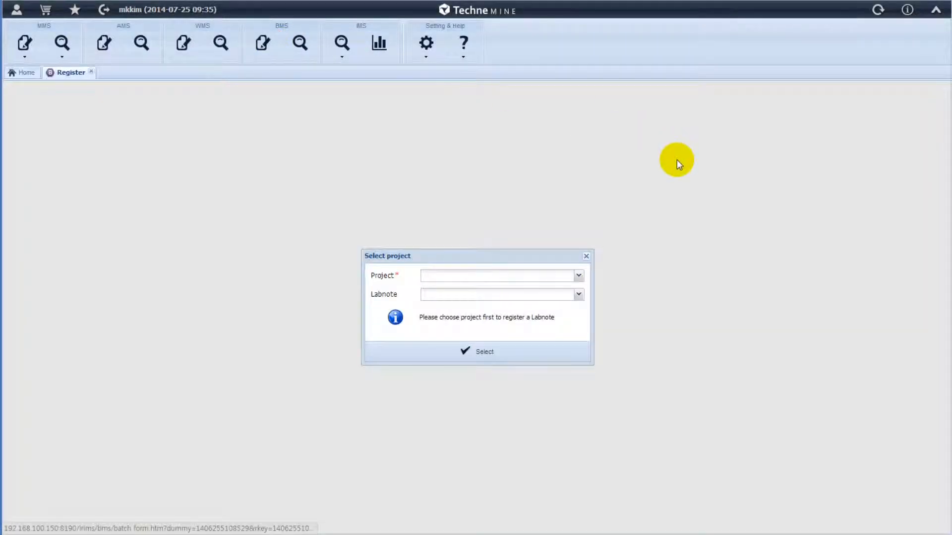
click(578, 276)
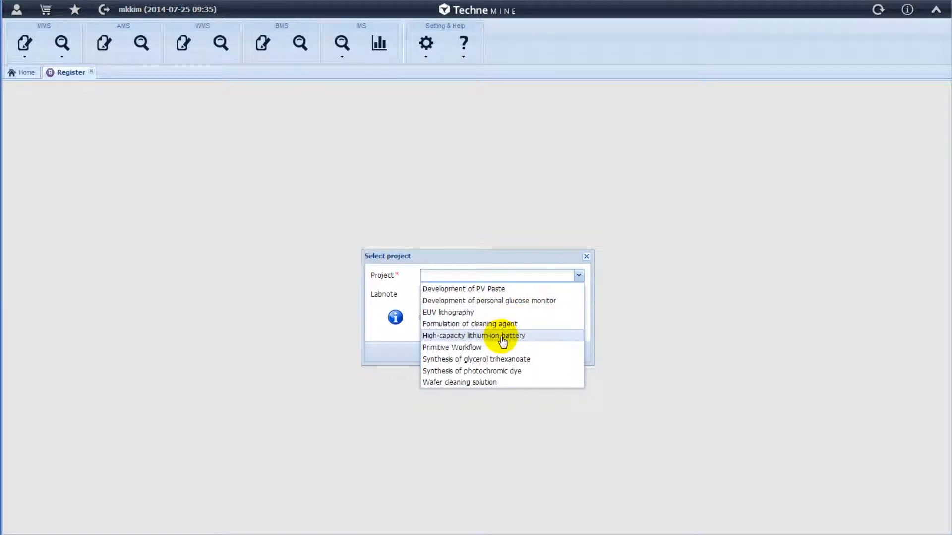
click(506, 336)
click(566, 296)
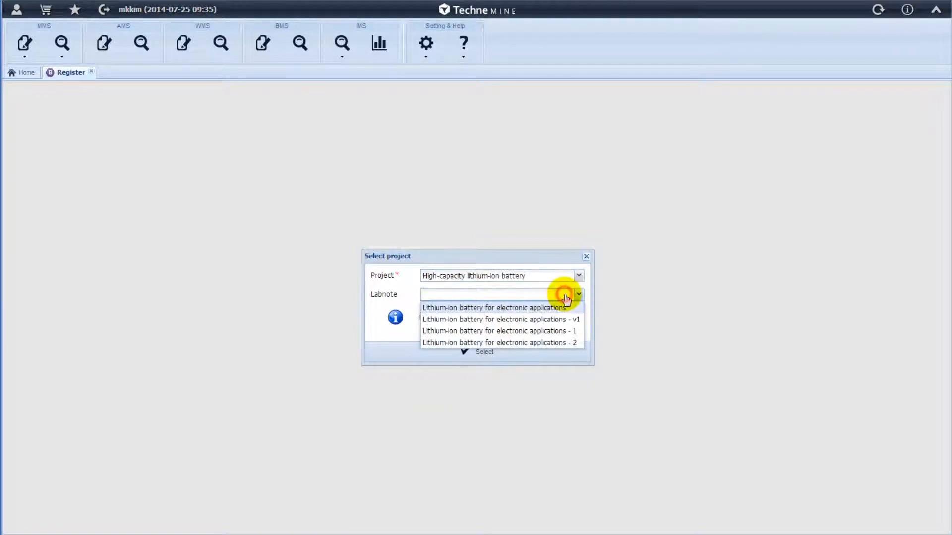
click(555, 341)
click(485, 354)
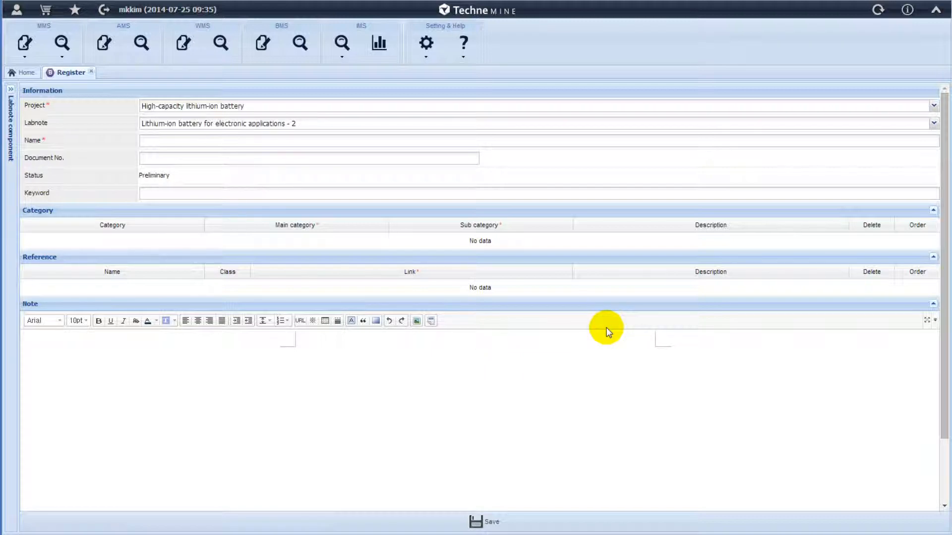
click(266, 107)
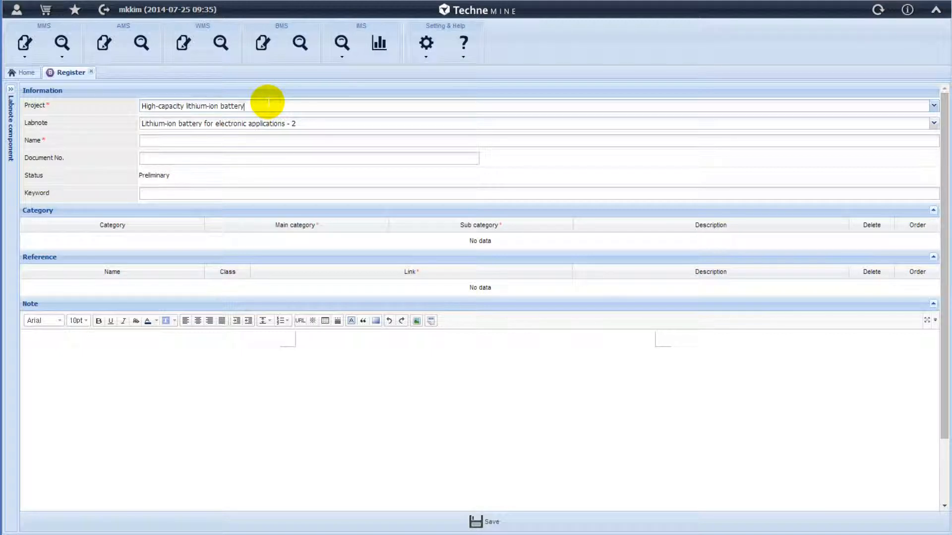
Step: Expand the labnote components, name the new labnote TEST and give it the keyword battery
click(10, 90)
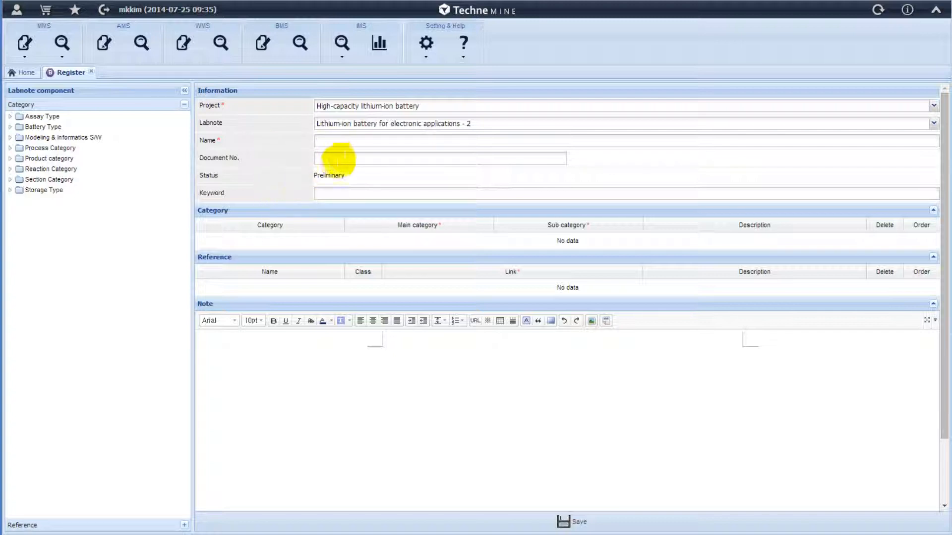
click(348, 140)
text(TEST)
click(341, 159)
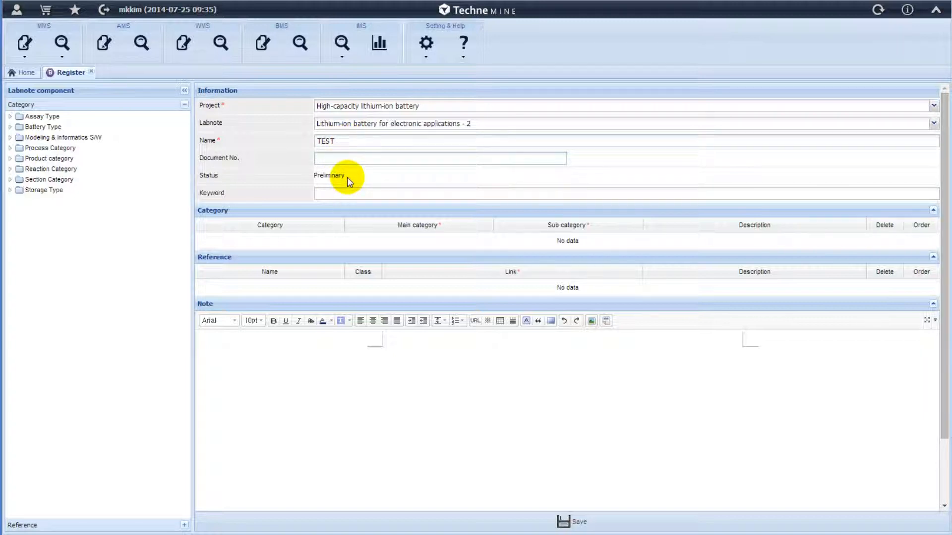
click(345, 192)
text(battery)
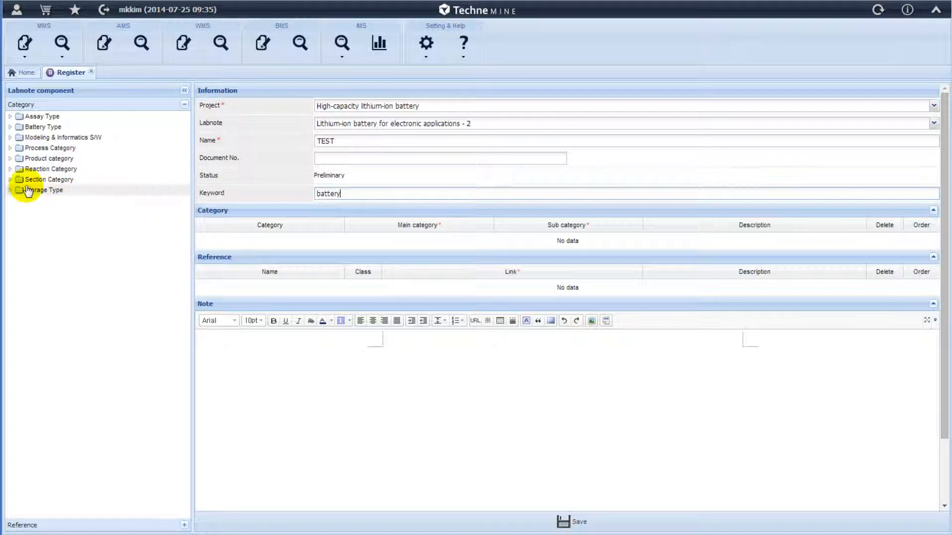
Step: Add the Section Category entry Initial Development to the labnote's categories twice
click(10, 180)
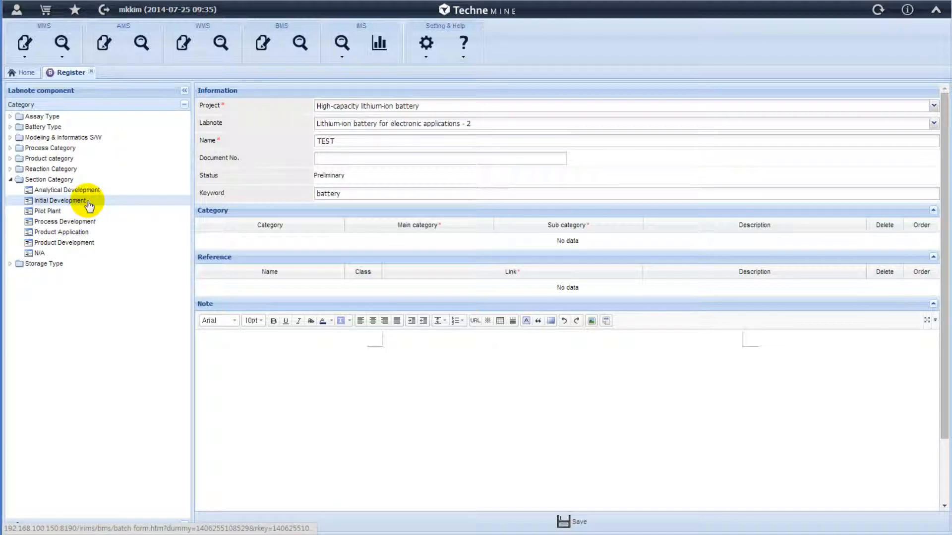
drag(86, 203, 213, 236)
double_click(72, 204)
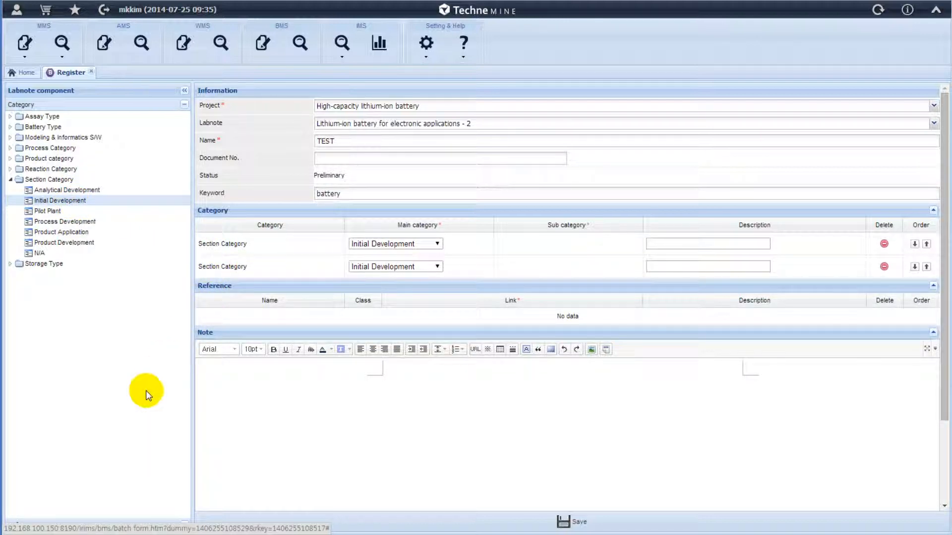
Step: Add a Paper reference to the labnote with the class Text and the link test
click(135, 526)
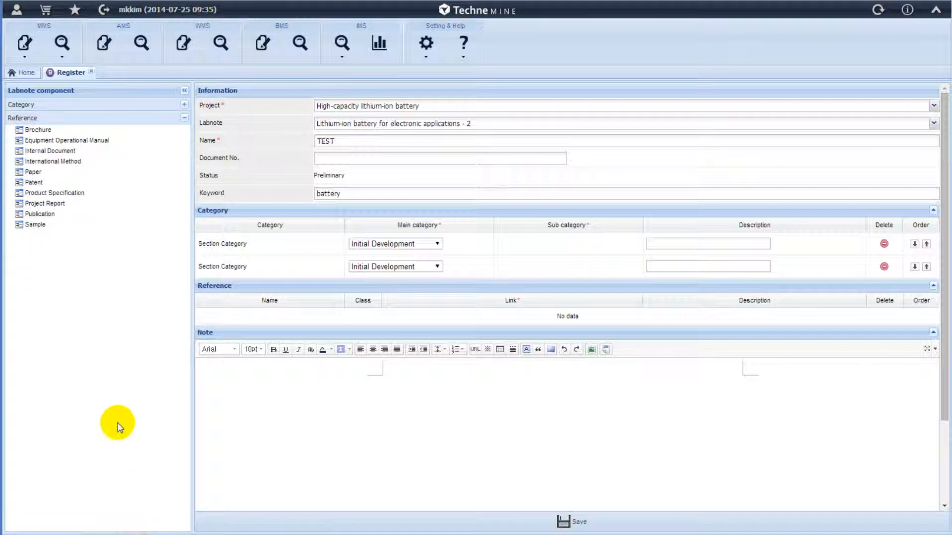
click(35, 172)
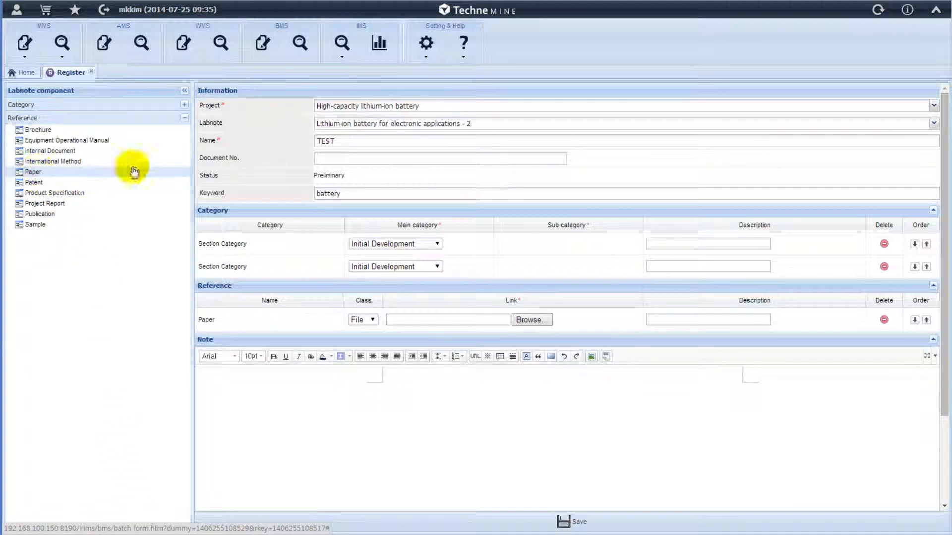
click(373, 320)
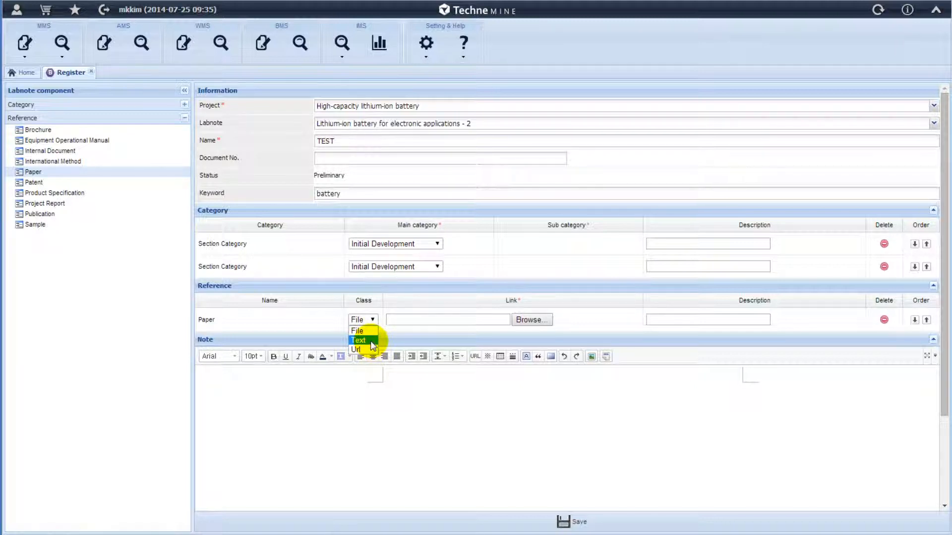
click(370, 340)
click(401, 319)
text(test)
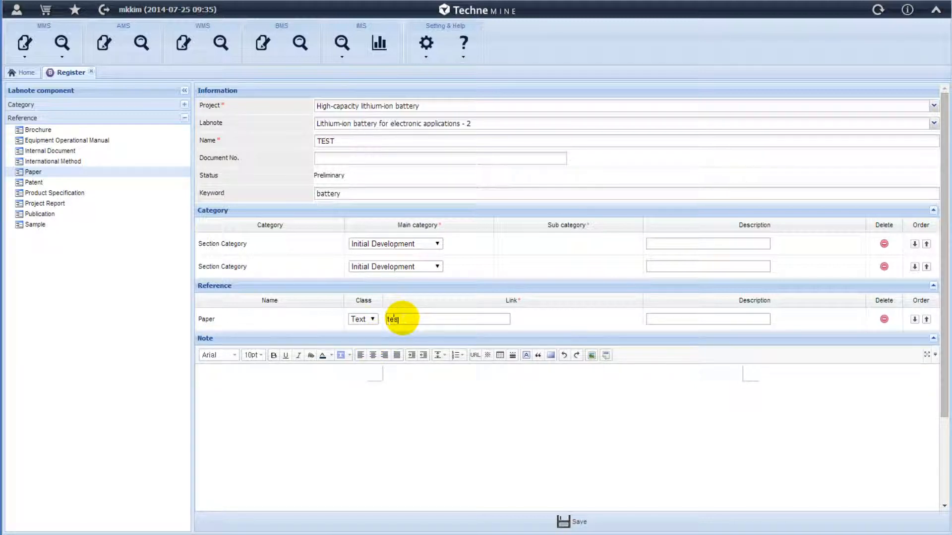
Step: Write test in the labnote's note and insert a table of two rows and three columns below it
click(432, 385)
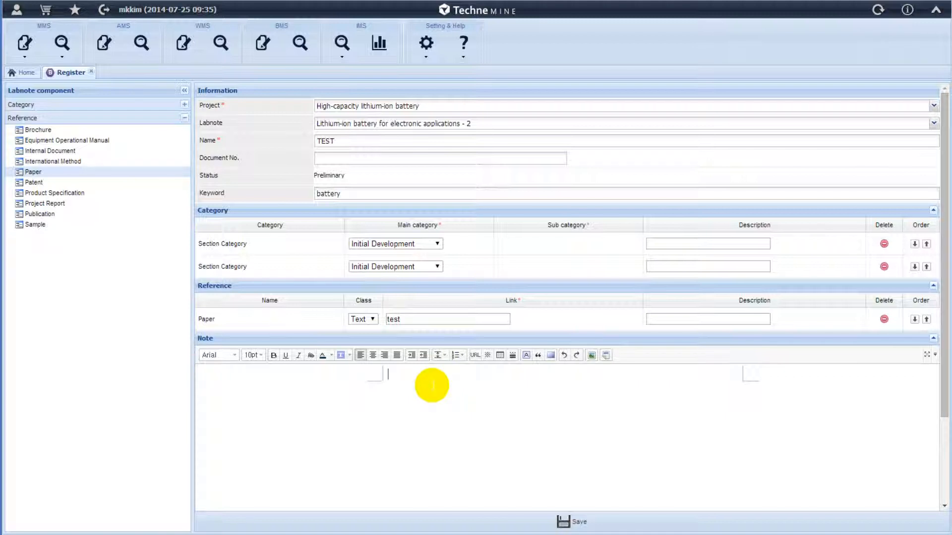
text(test)
click(501, 358)
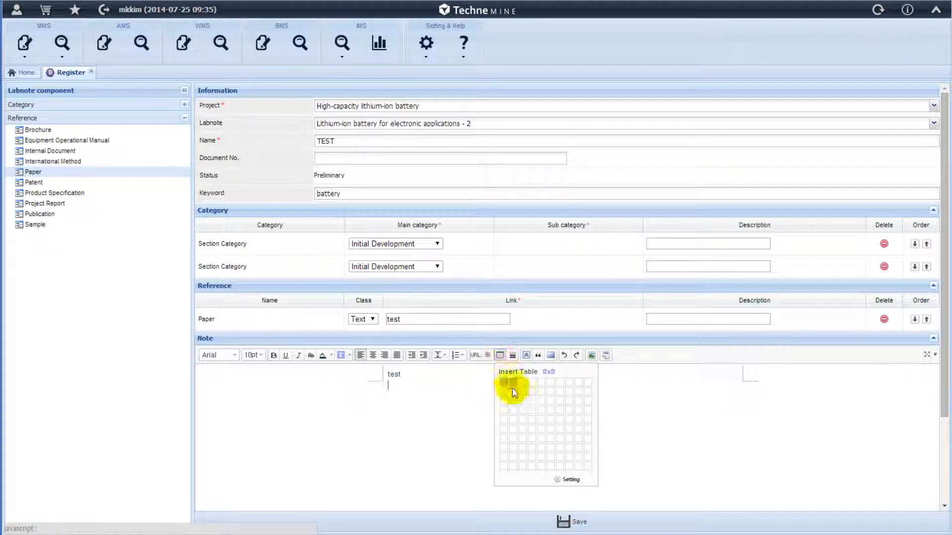
click(518, 389)
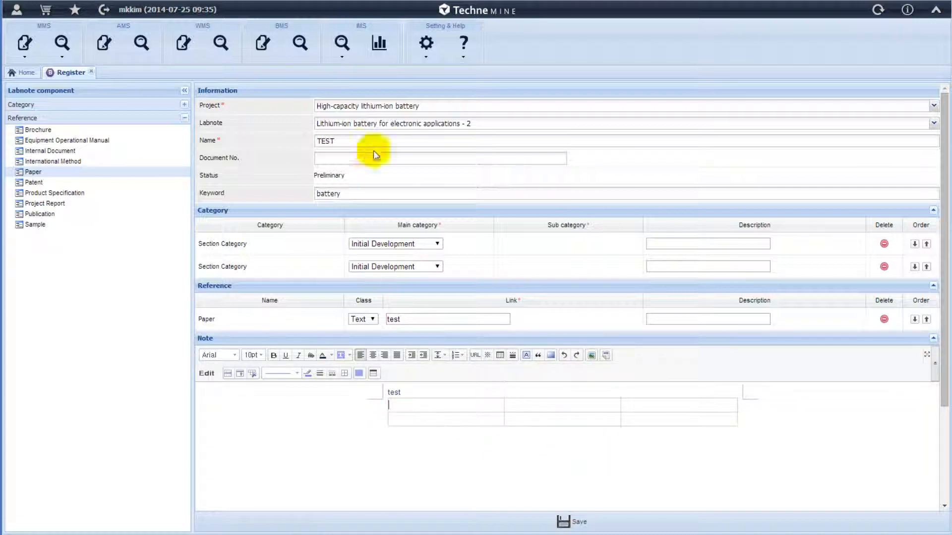
Step: Save the new batch labnote and confirm the registration
click(565, 526)
click(457, 288)
click(460, 288)
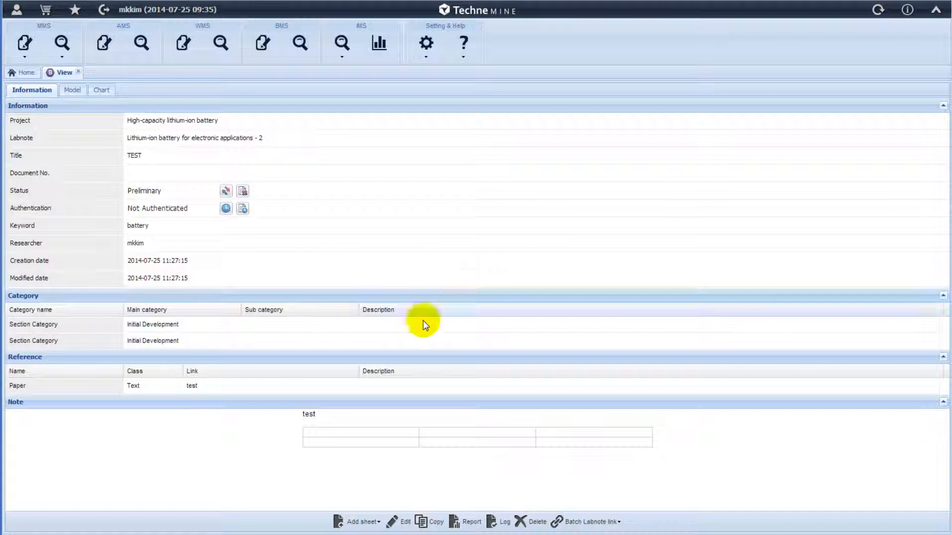
Step: Generate a labnote-based sheet with Material and Precaution from Cathode slurry mixing, plus Aging C-rate, Energy Density and Power Density from Battery packaging
click(377, 524)
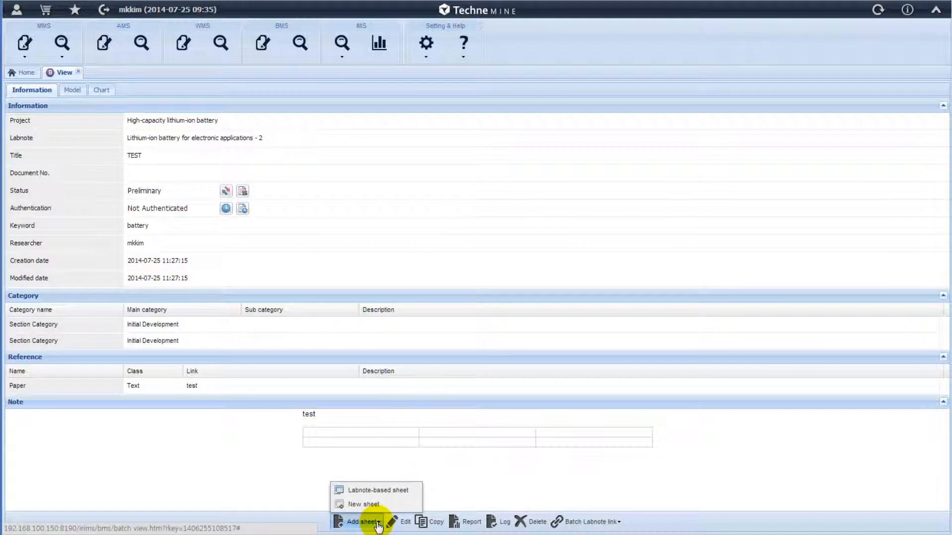
click(377, 491)
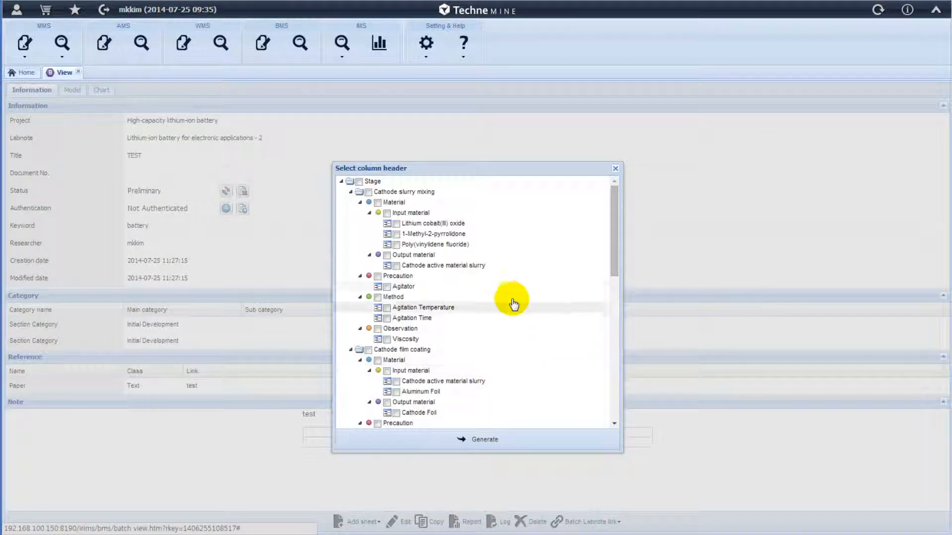
click(377, 202)
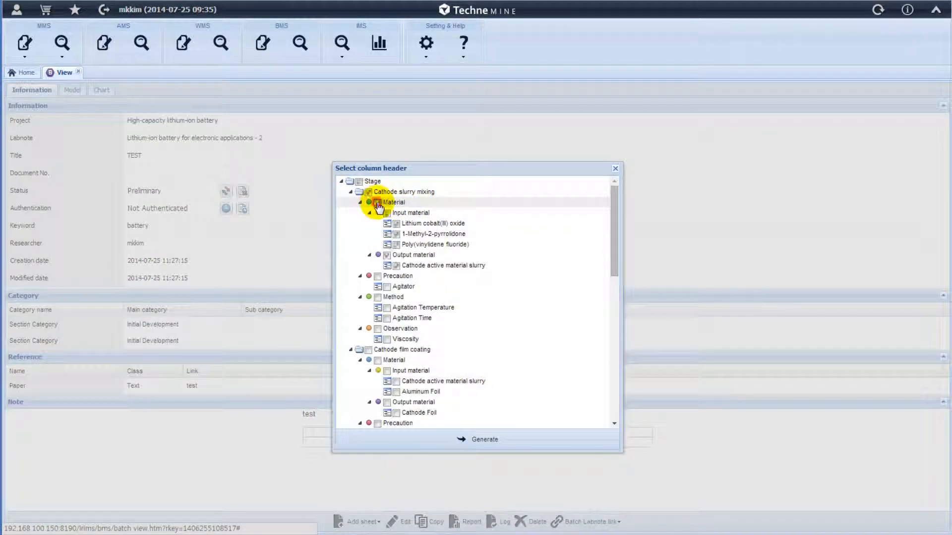
click(377, 276)
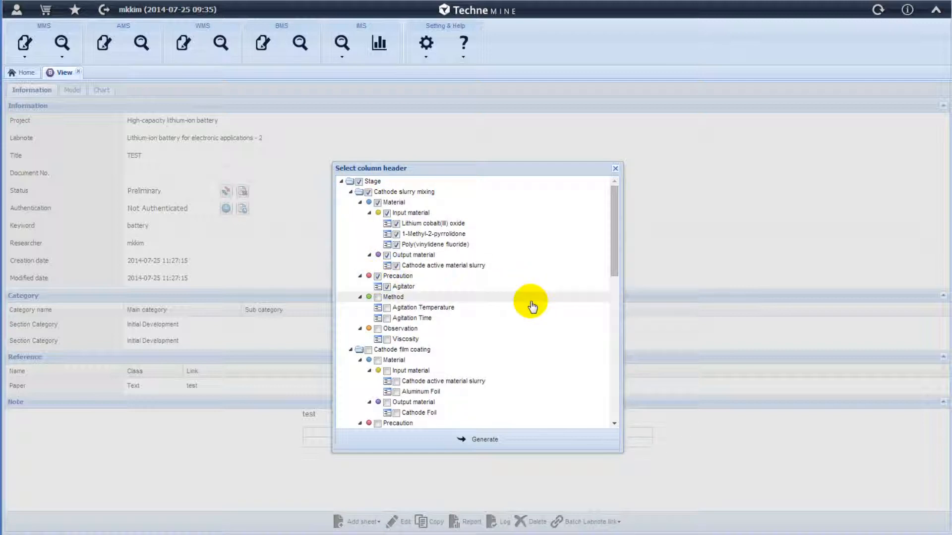
scroll(532, 307, down, 10)
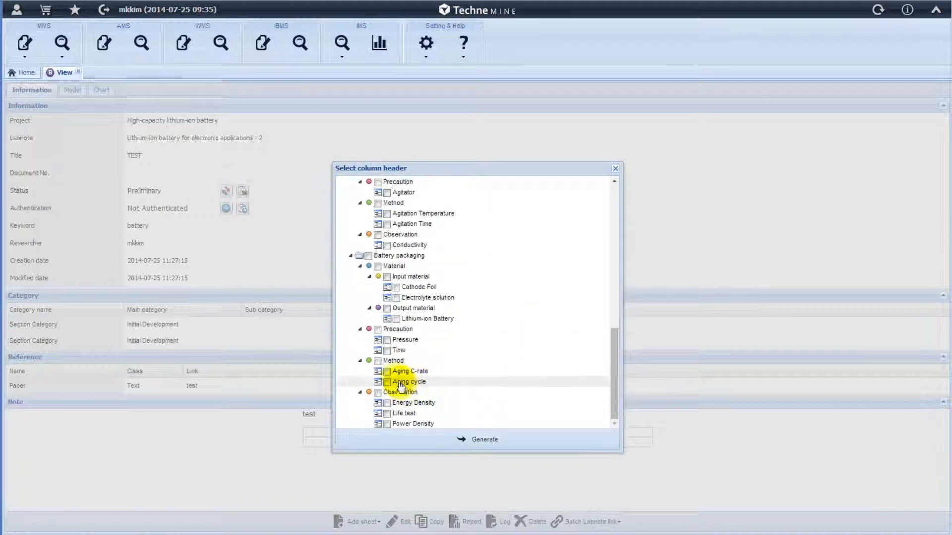
click(390, 374)
click(388, 404)
click(387, 426)
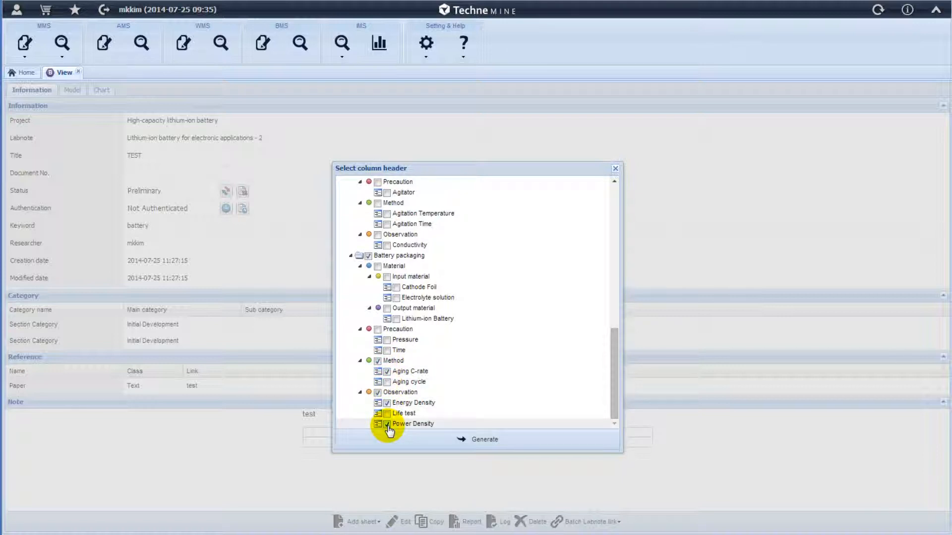
click(491, 441)
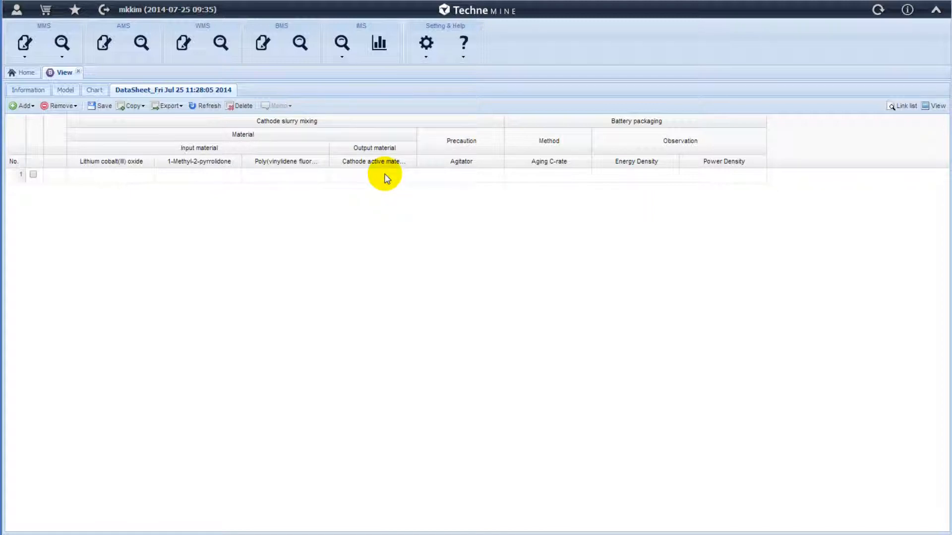
Step: Add a Text column named Exp Name before the Lithium cobalt(III) oxide column and save the sheet
right_click(109, 164)
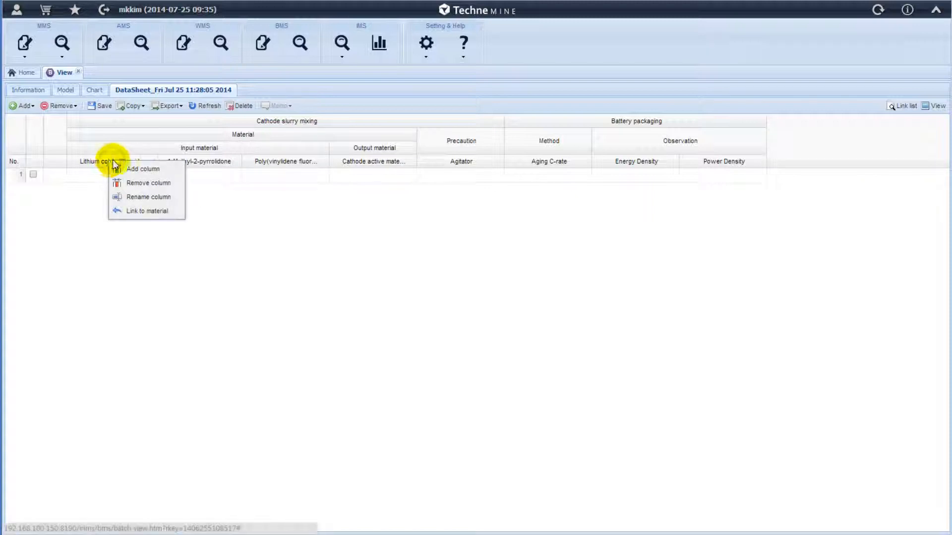
click(142, 170)
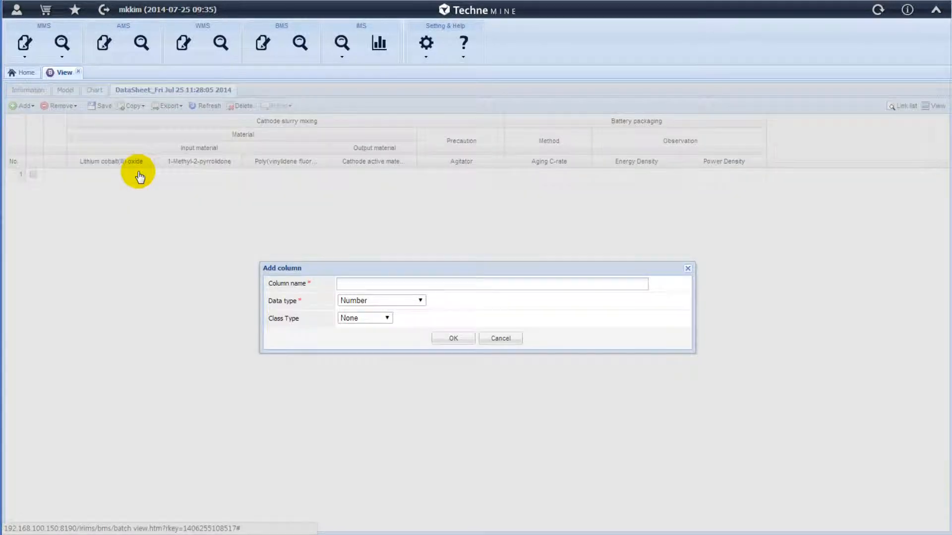
click(395, 284)
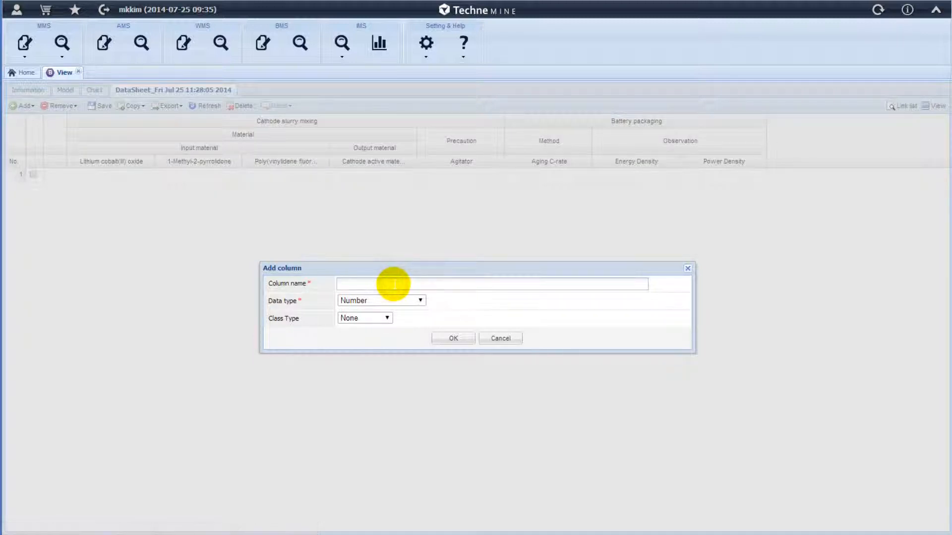
text(Exp Name)
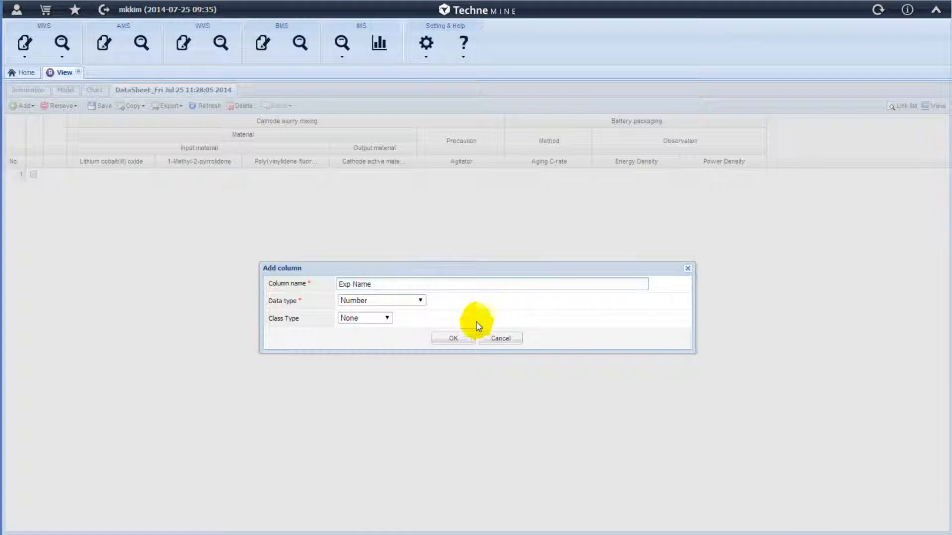
click(410, 300)
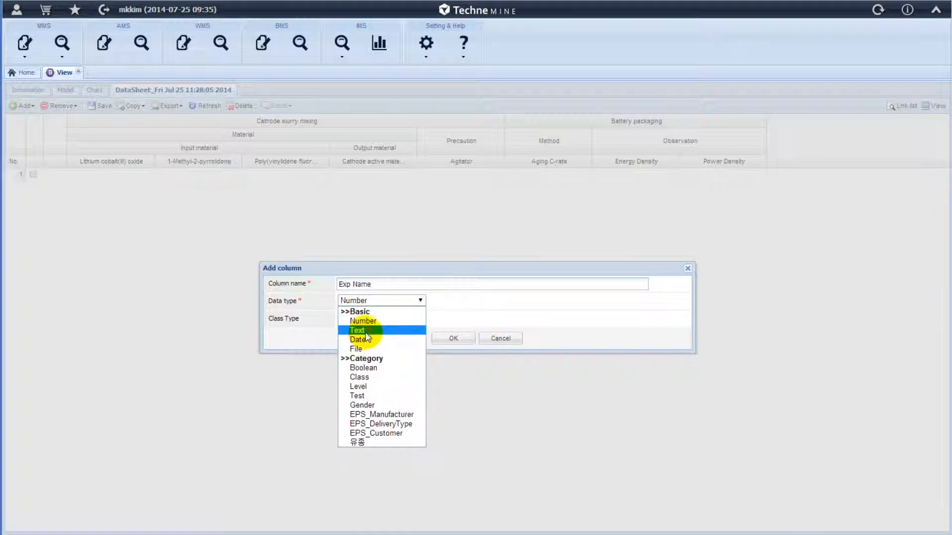
click(365, 331)
click(452, 339)
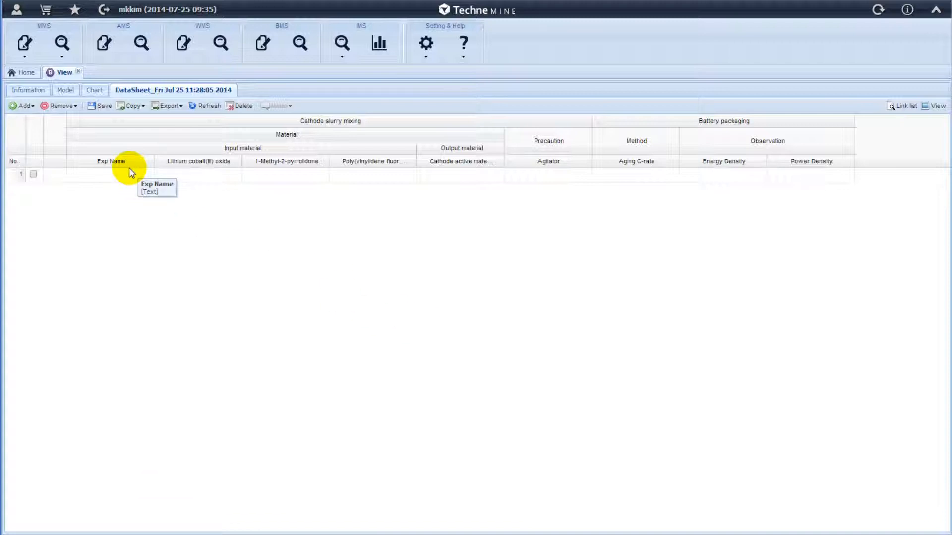
click(103, 108)
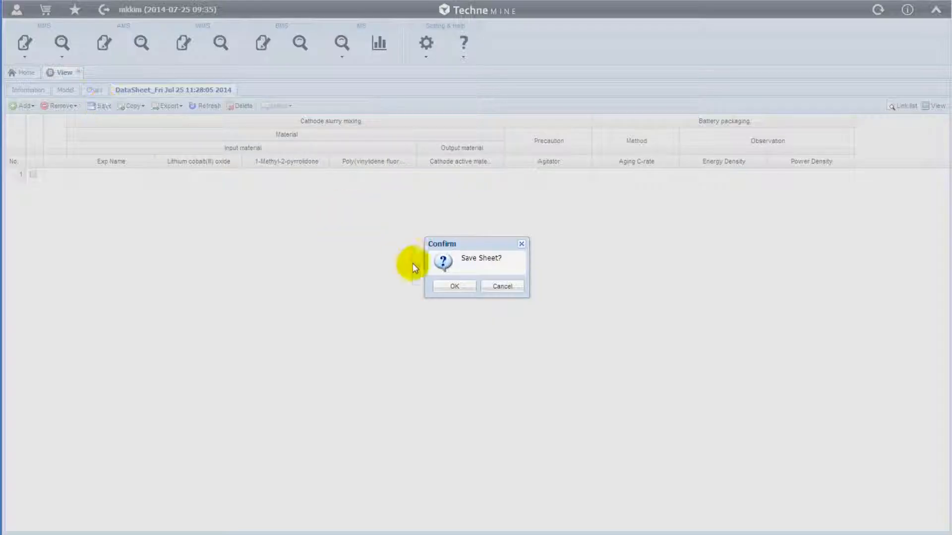
click(459, 289)
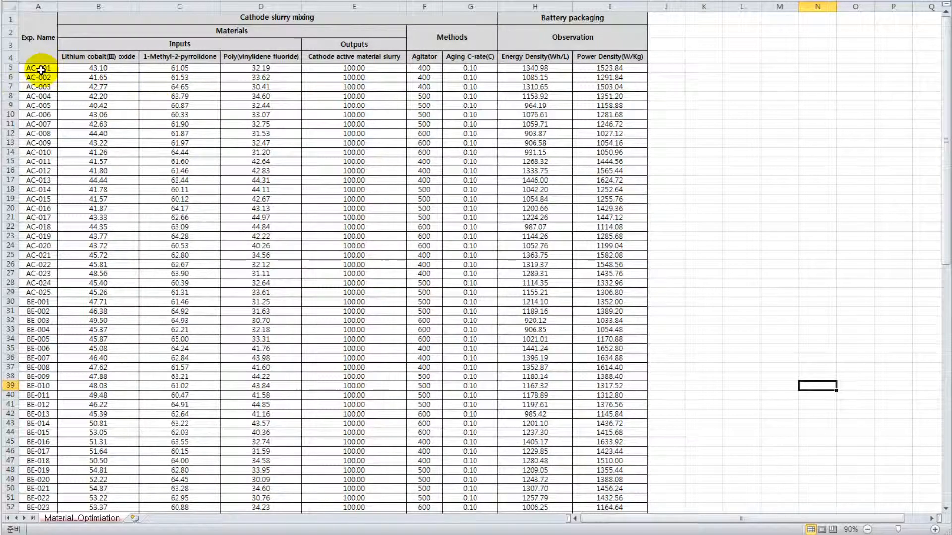
Step: Copy the Excel experiment rows from AC-001 down, without headers, into the TechneMINE data sheet starting at Exp Name, and save the sheet
drag(41, 70, 645, 367)
key(ctrl+c)
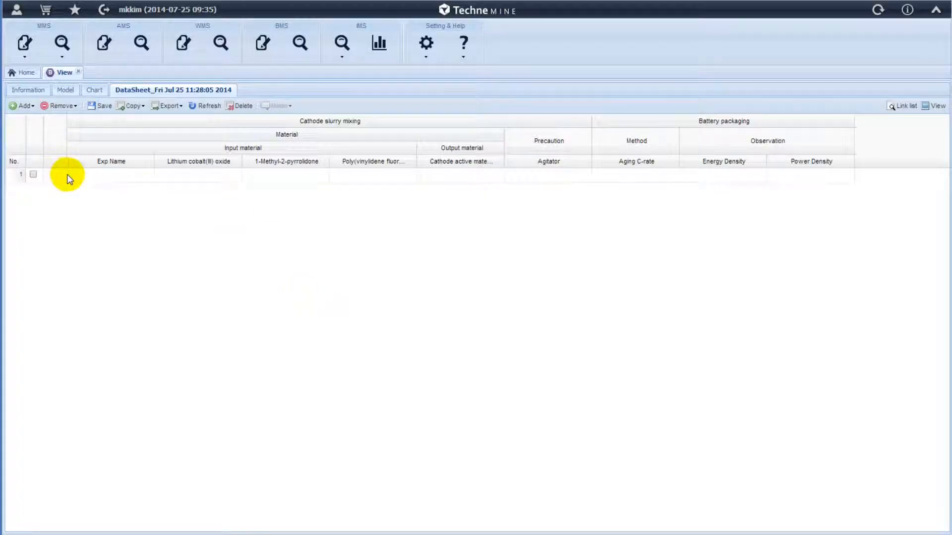
click(83, 177)
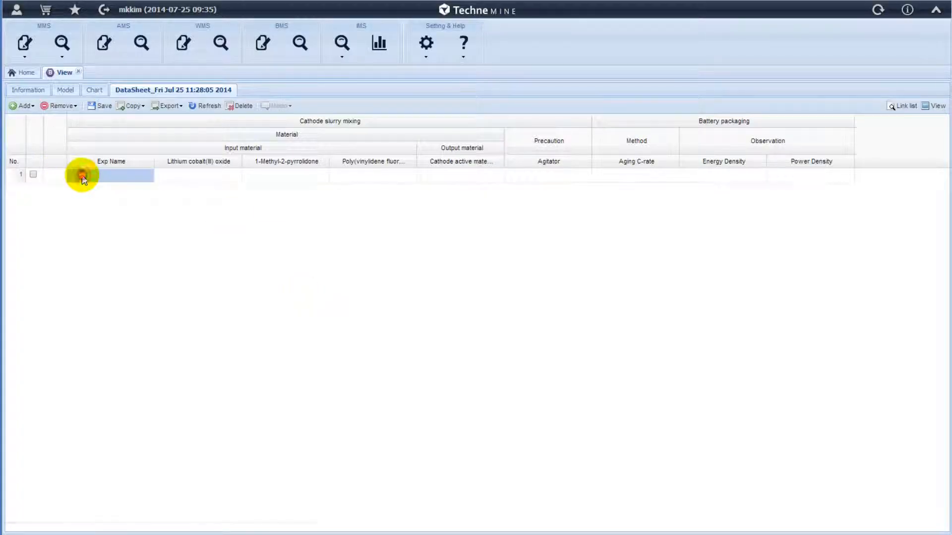
key(ctrl+v)
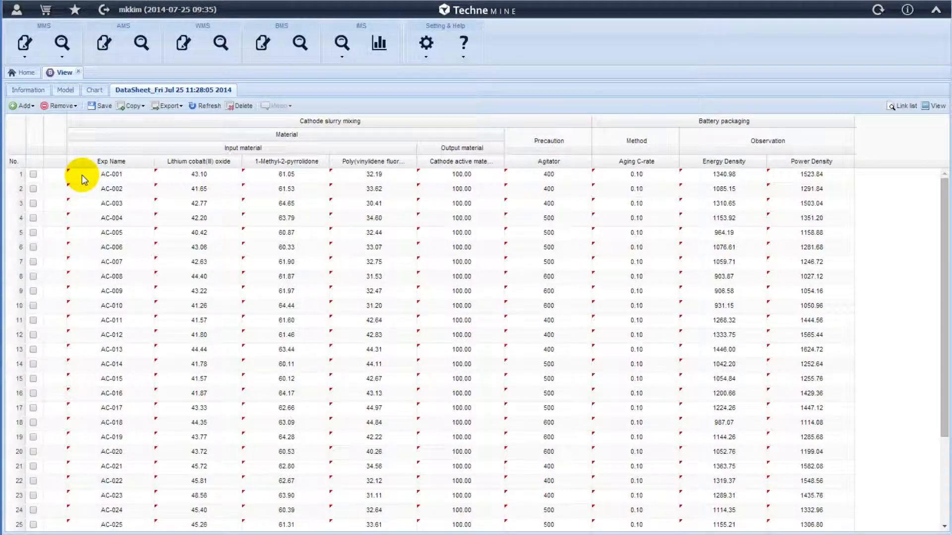
click(100, 105)
click(450, 286)
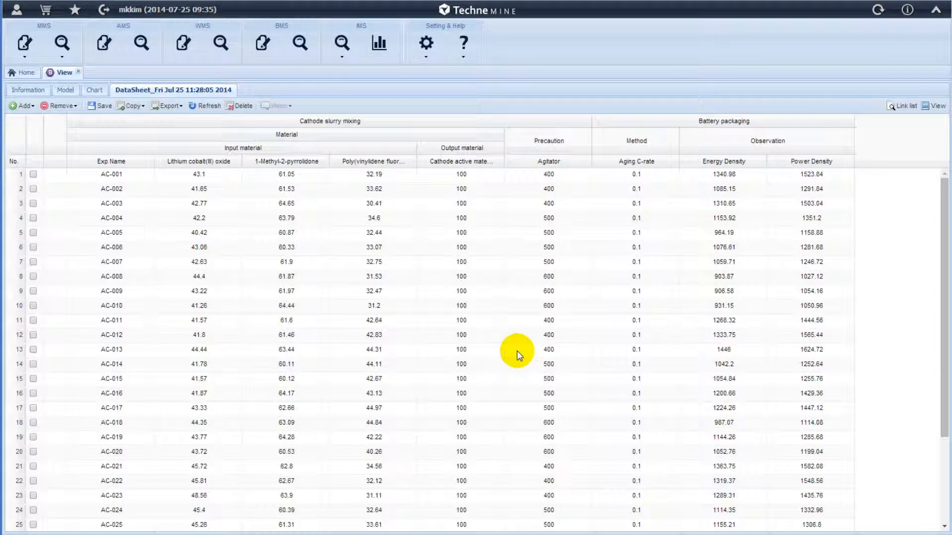
Step: Rename the data sheet as Optimization
right_click(194, 91)
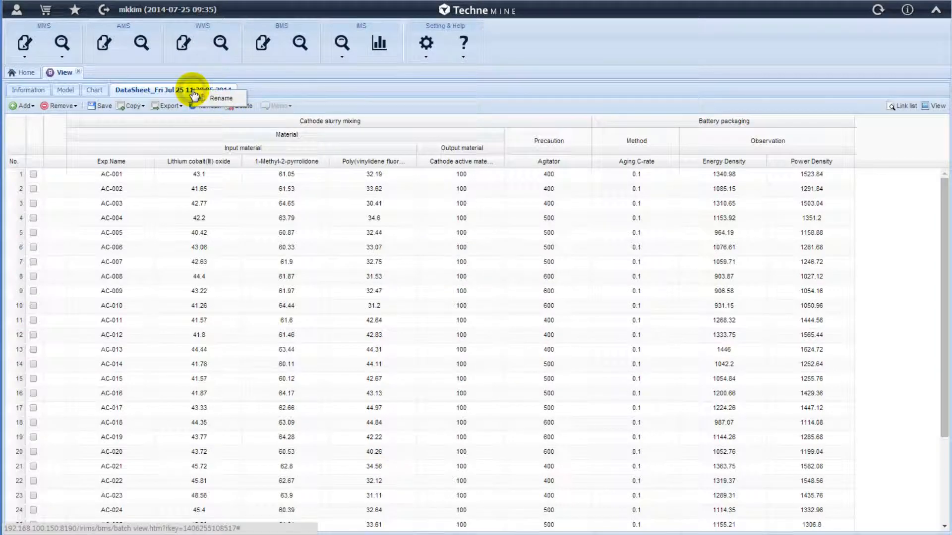
click(222, 98)
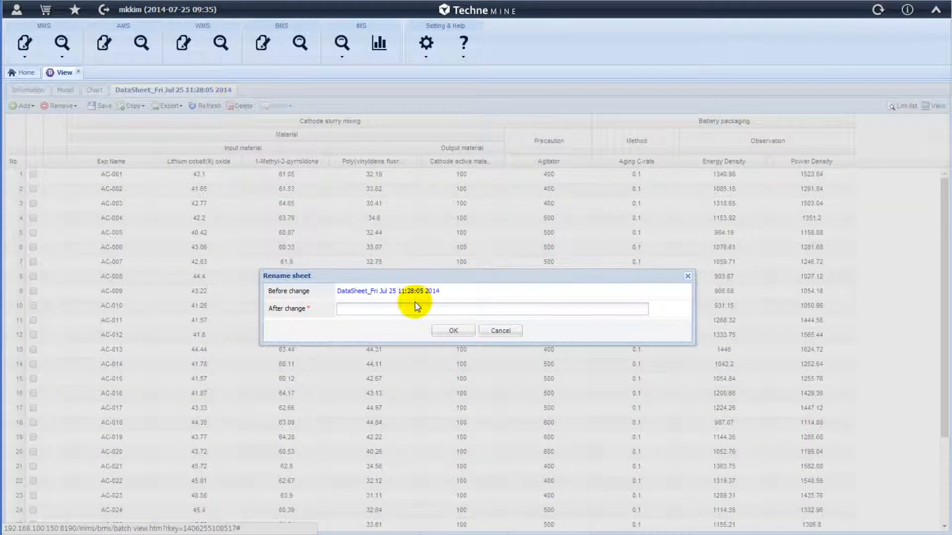
click(415, 308)
text(Optimization)
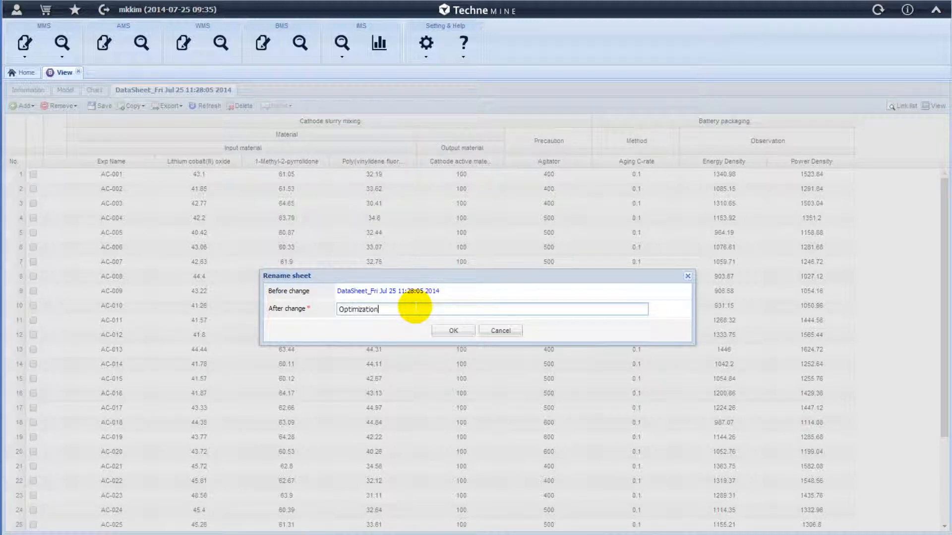
click(438, 331)
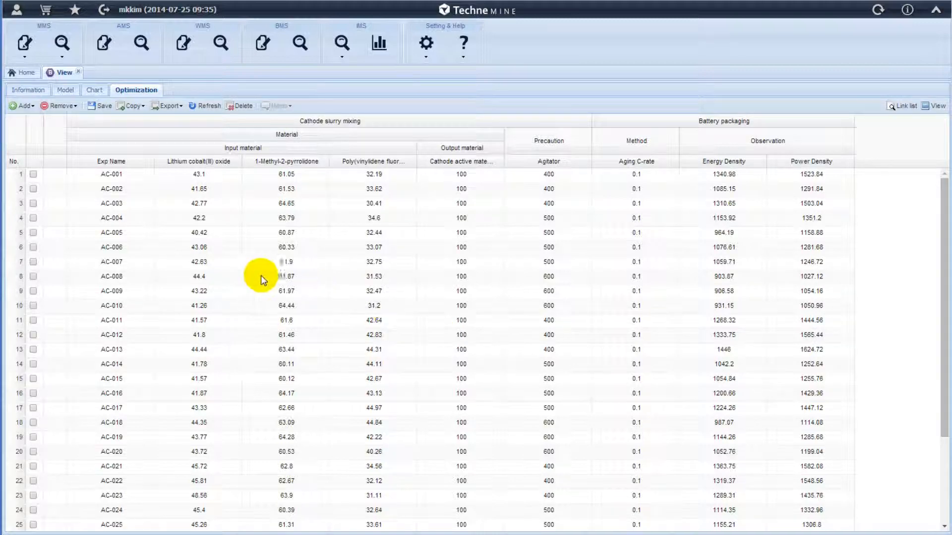
Step: Start a new blank sheet for the labnote and paste in the full experiment table with headers from the Excel workbook BMS_신규시트.xlsx
click(25, 93)
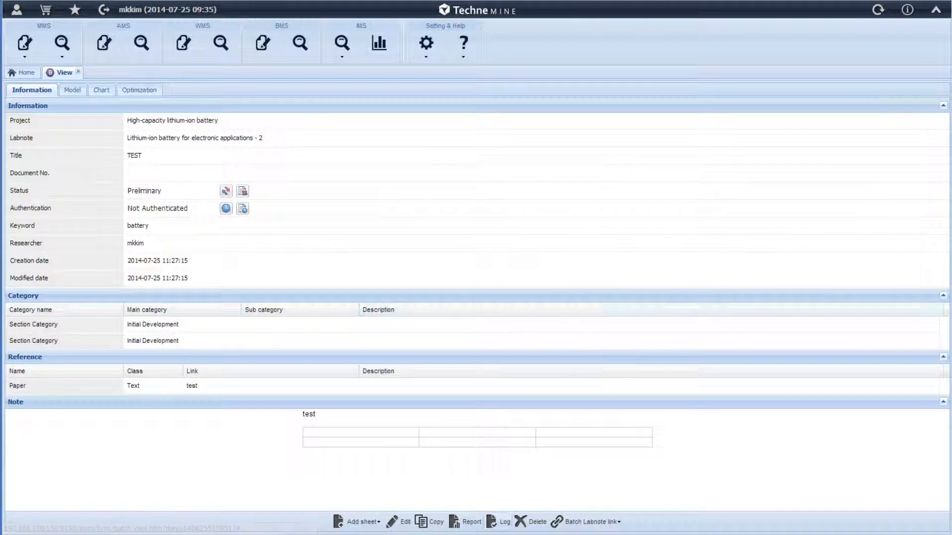
click(375, 522)
click(371, 505)
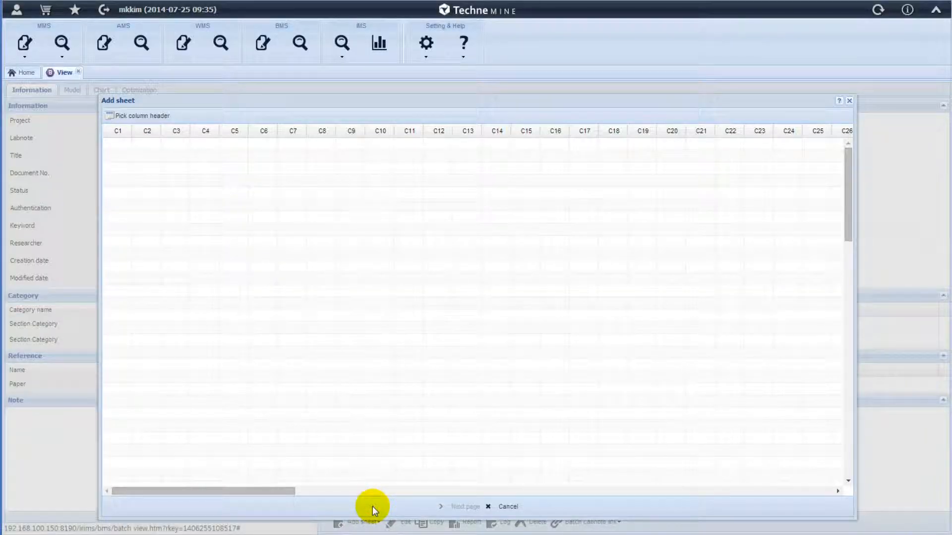
mouse_move(611, 534)
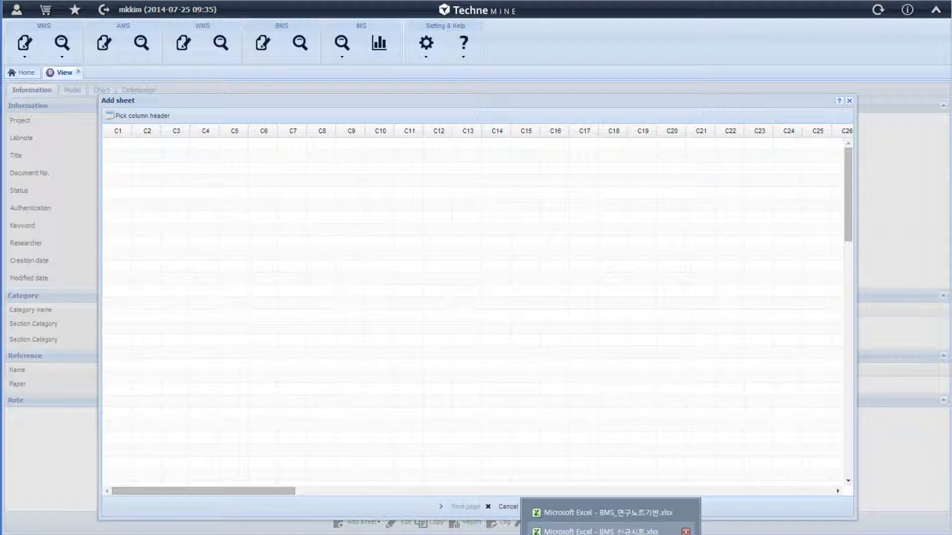
click(610, 531)
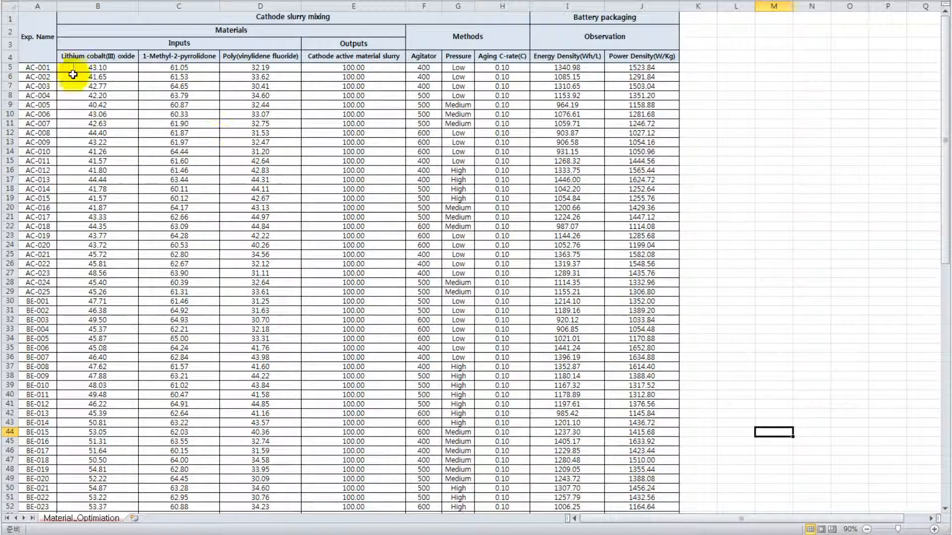
drag(36, 22, 619, 476)
key(ctrl+c)
key(alt+Tab)
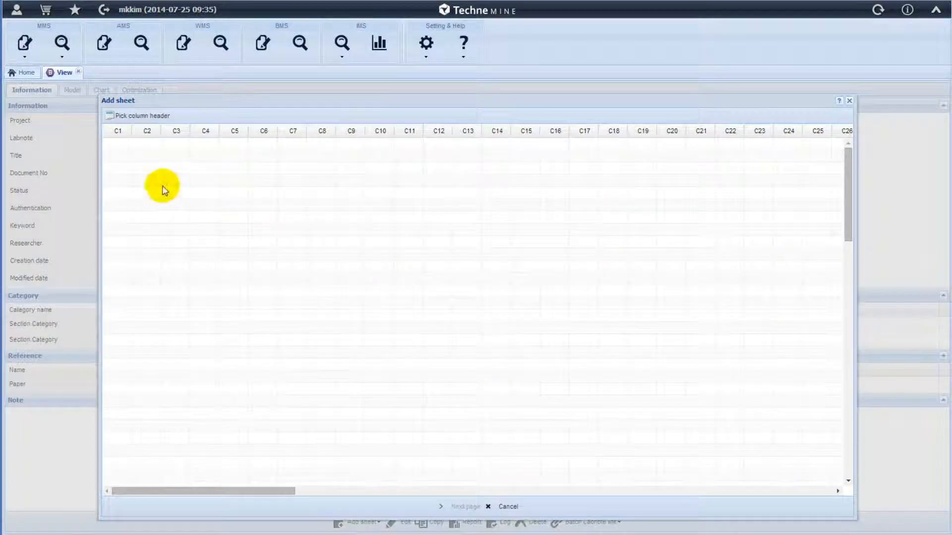
click(116, 143)
key(ctrl+v)
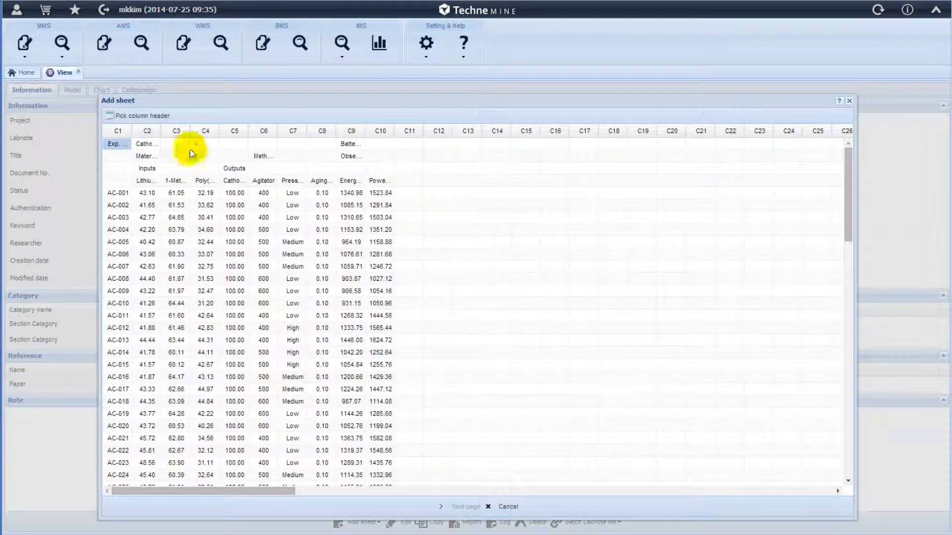
Step: Define the four header rows across columns C1 to C10 as the column header and proceed to data class mapping
drag(110, 144, 385, 180)
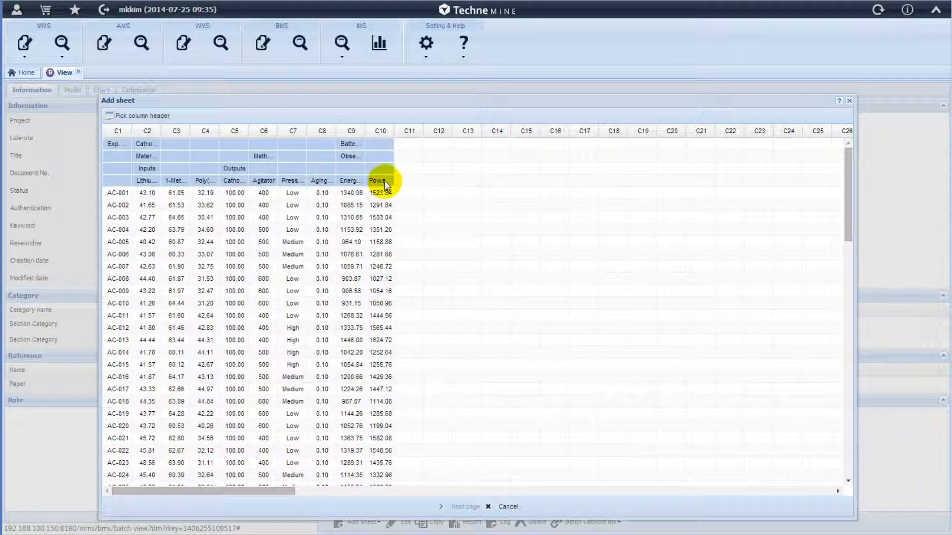
click(146, 116)
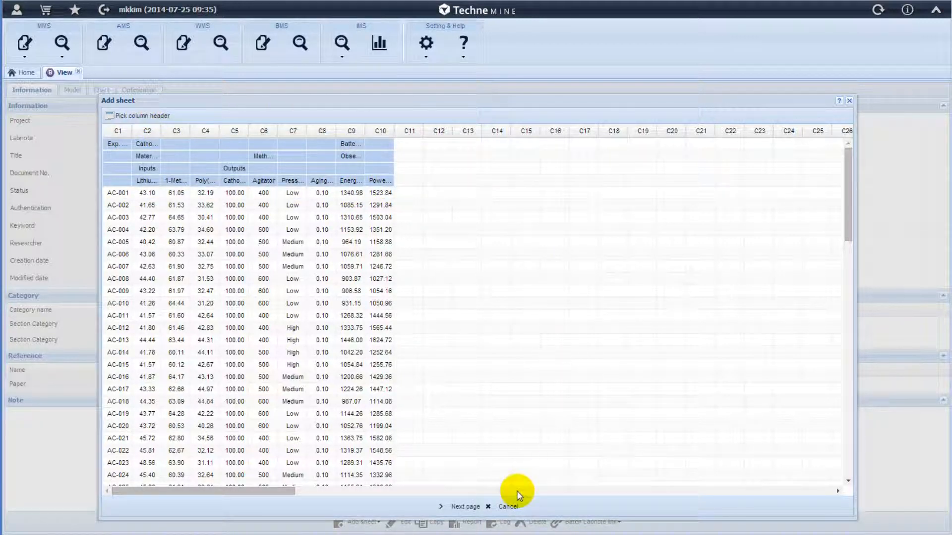
click(466, 506)
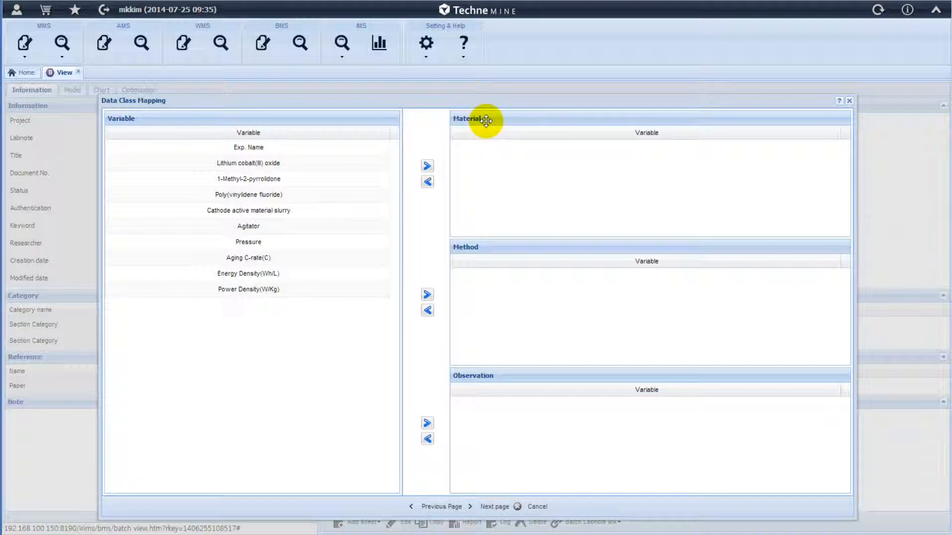
Step: Assign Lithium cobalt(III) oxide, 1-Methyl-2-pyrrolidone, Poly(vinylidene fluoride) and Cathode active material slurry to the Material class
click(265, 164)
ctrl+click(261, 180)
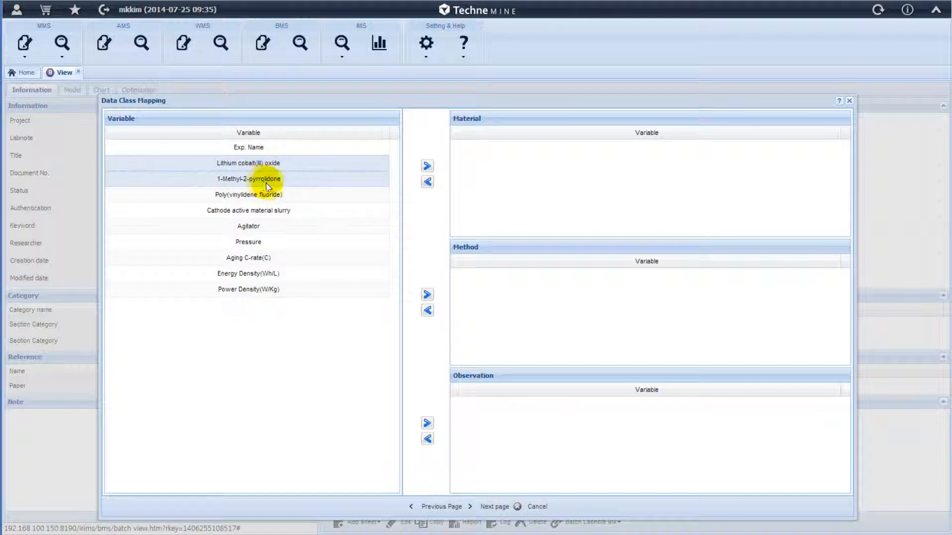
ctrl+click(265, 197)
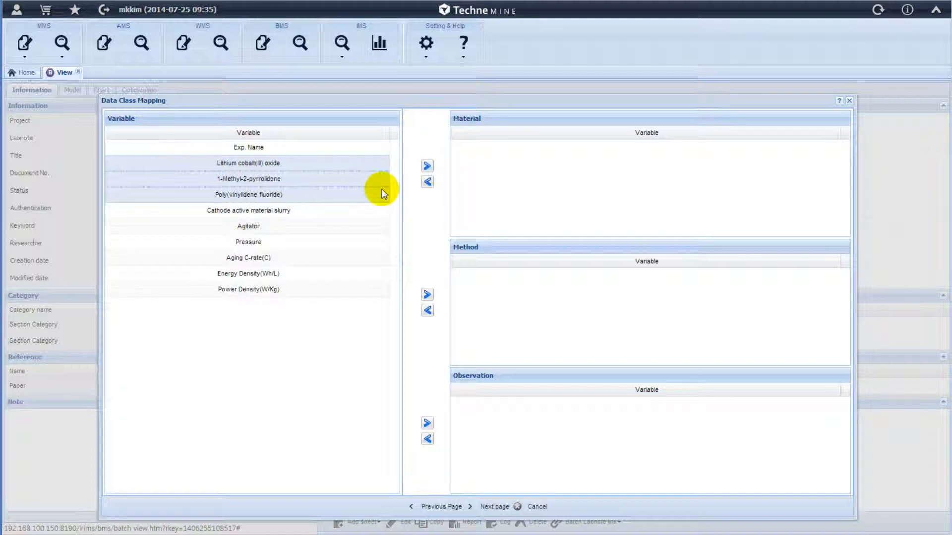
ctrl+click(320, 210)
click(427, 165)
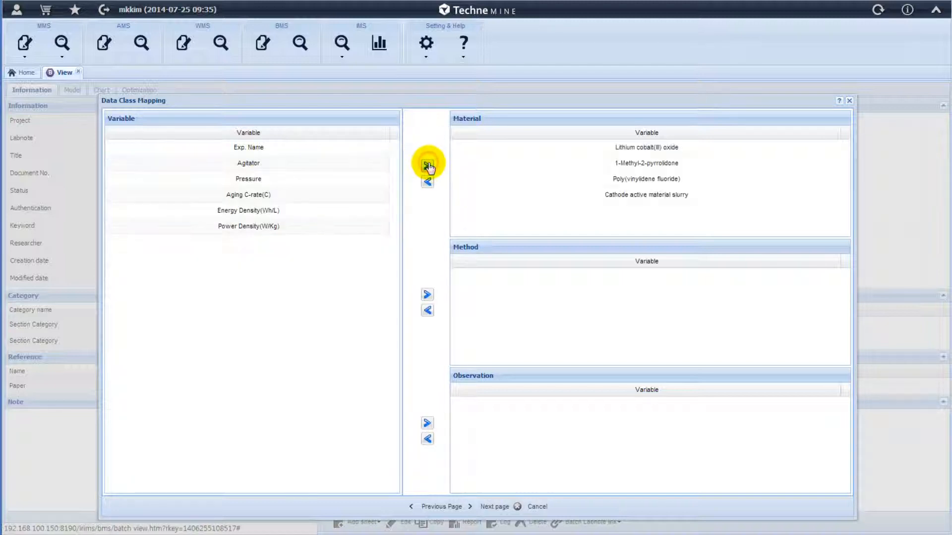
Step: Assign the Agitator, Pressure and Aging C-rate(C) variables to the Method class
click(293, 168)
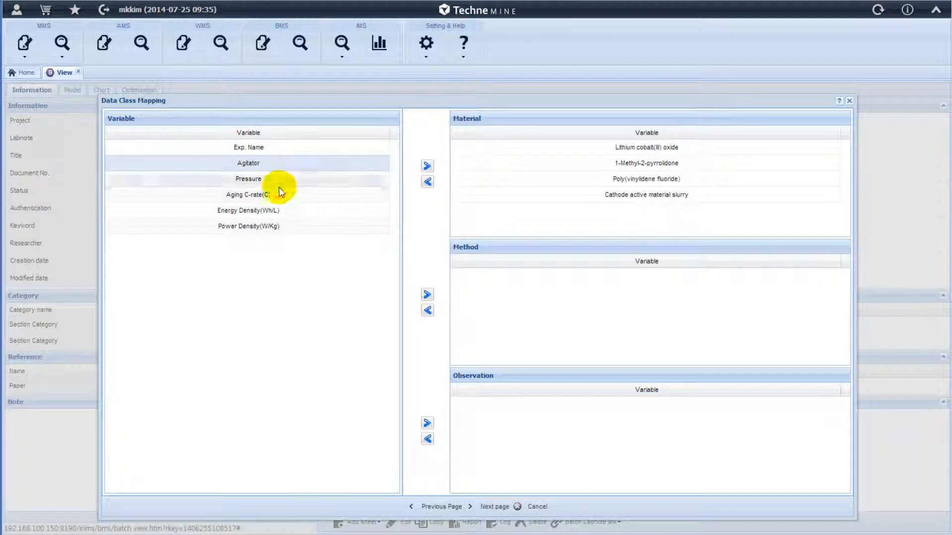
ctrl+click(264, 183)
ctrl+click(264, 196)
click(427, 297)
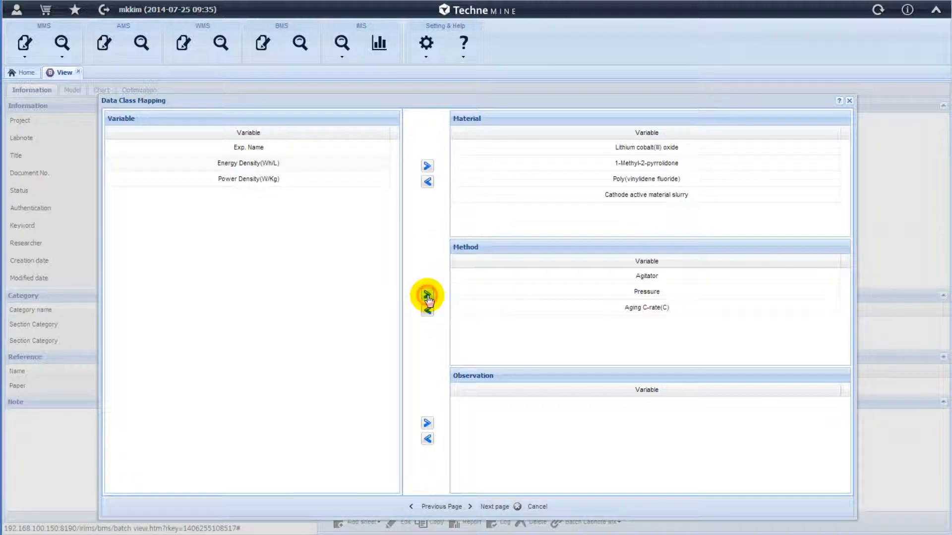
Step: Assign Energy Density(Wh/L) and Power Density(W/Kg) to the Observation class and proceed to data type mapping
click(267, 167)
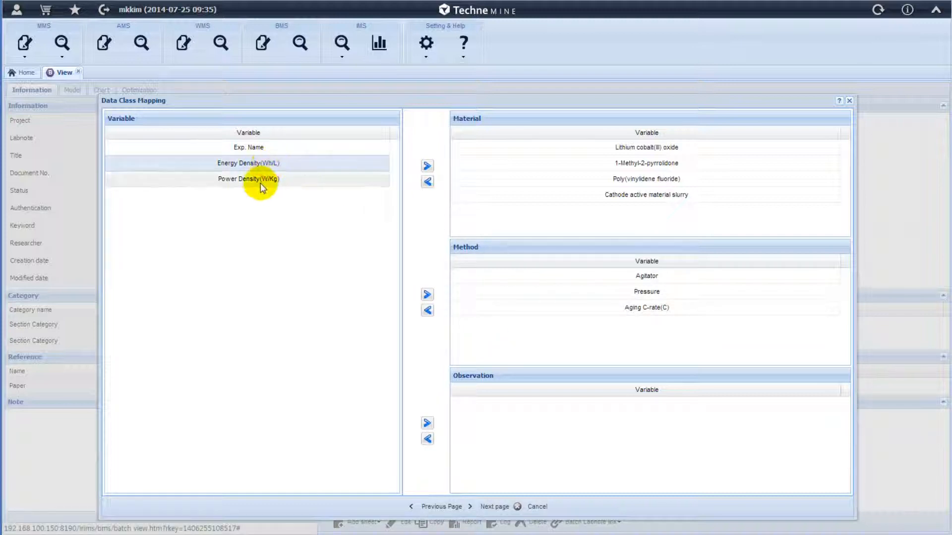
ctrl+click(259, 183)
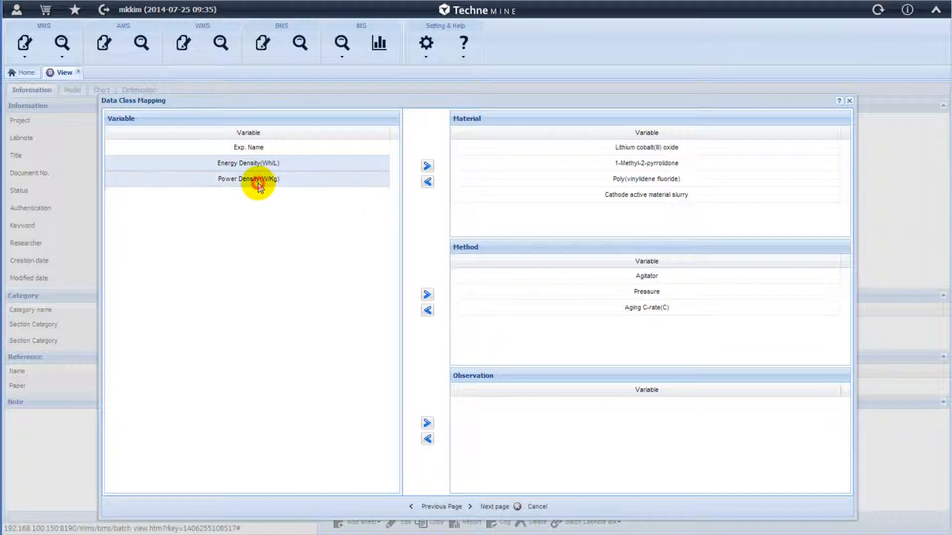
click(427, 424)
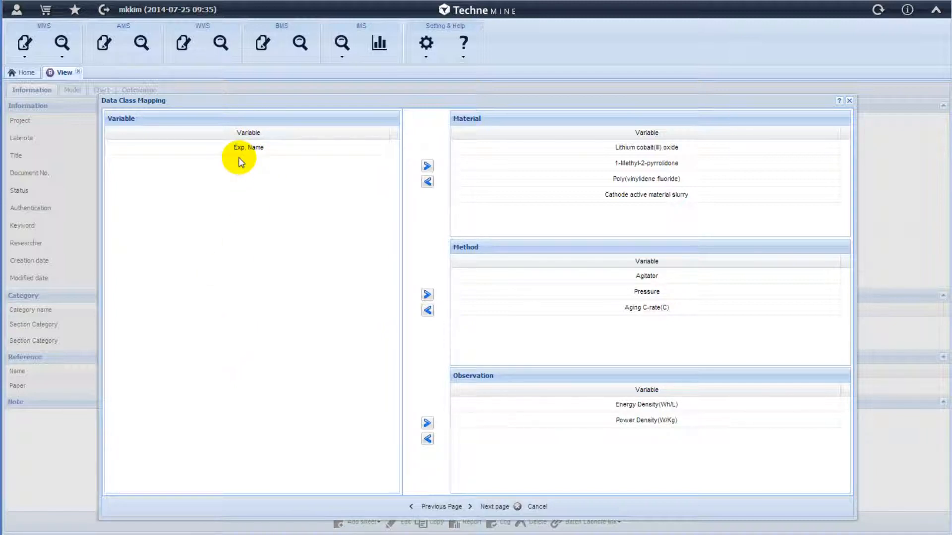
click(495, 507)
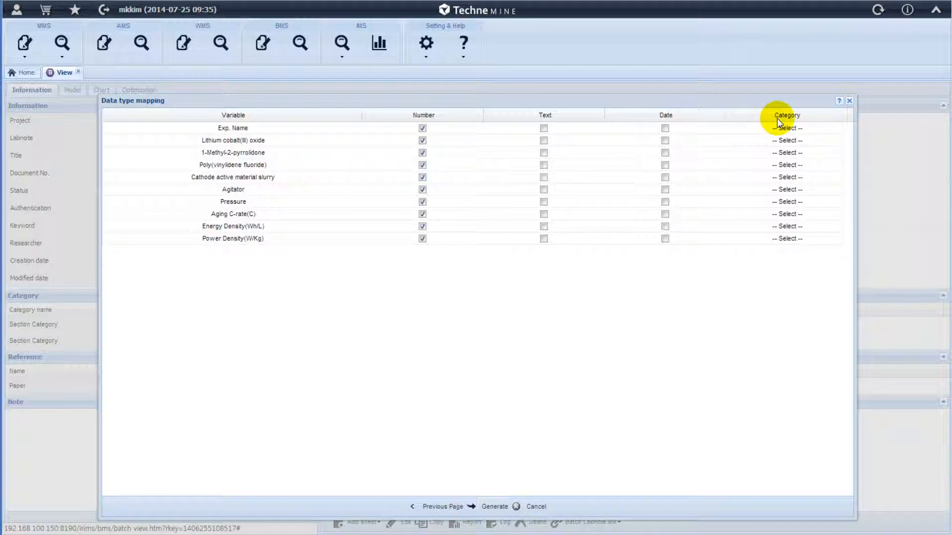
Step: Set Exp. Name's data type to Text and Pressure's category to Level, and generate the sheet
click(544, 128)
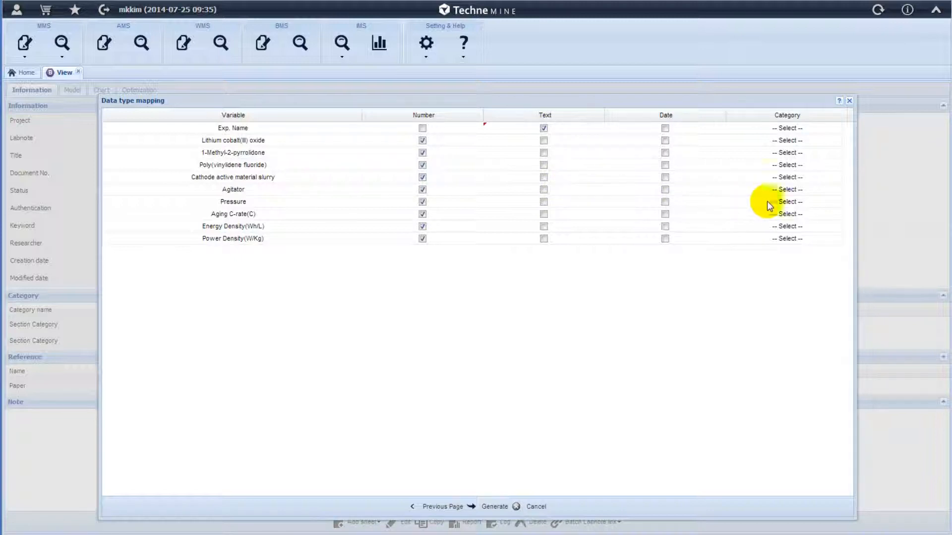
click(783, 202)
click(840, 205)
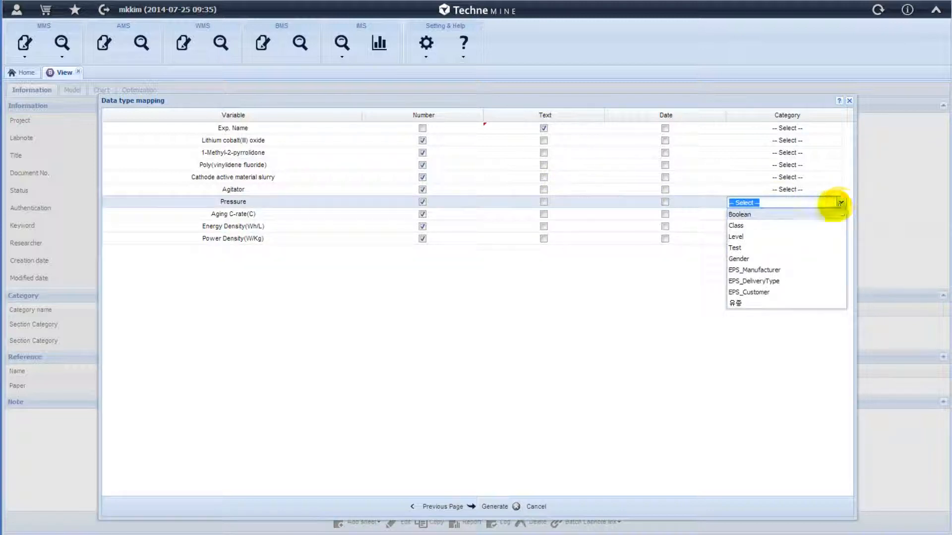
click(748, 237)
click(753, 297)
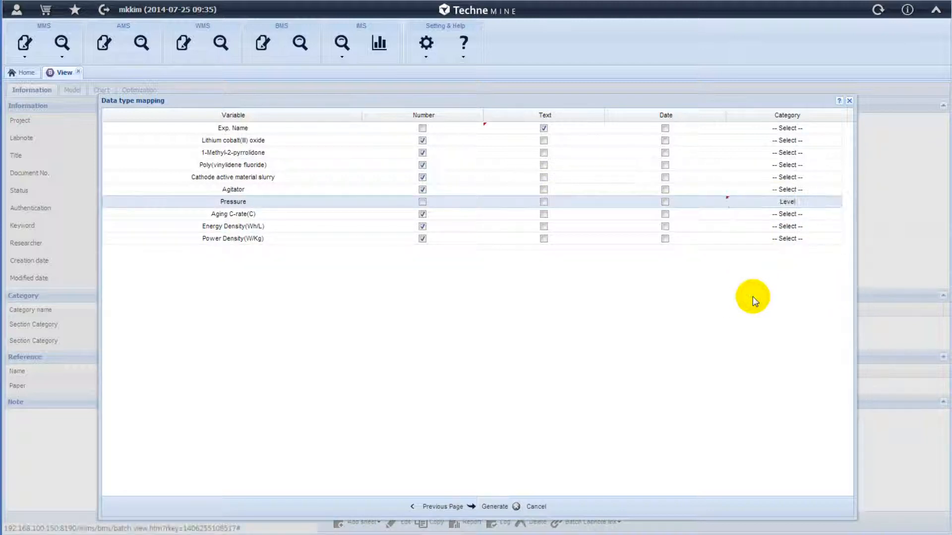
click(495, 508)
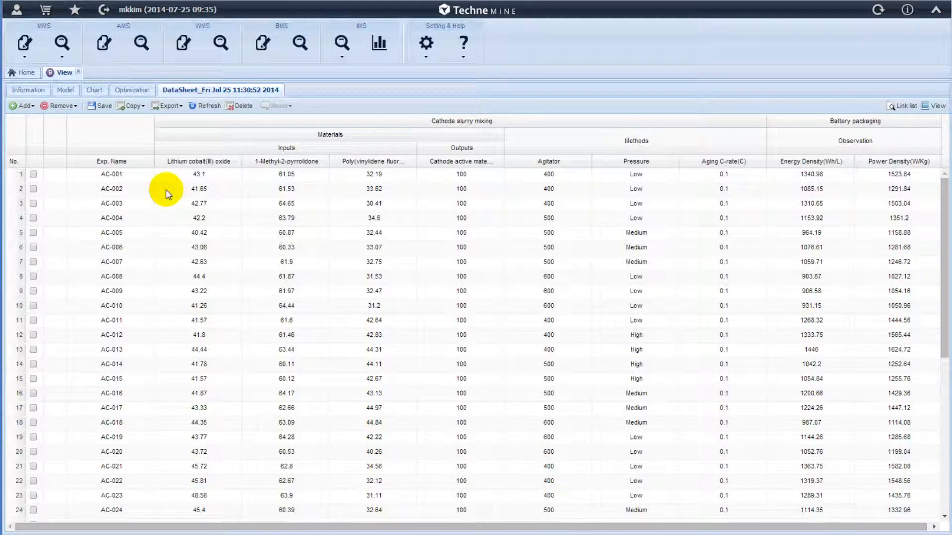
Step: Add a File column named Ragone Plot before the Lithium cobalt(III) oxide column, with class type None
right_click(181, 166)
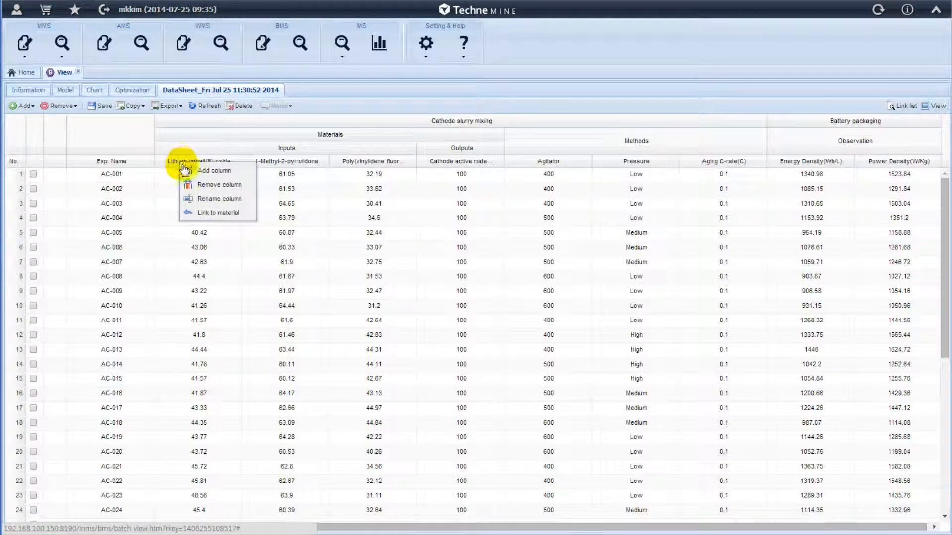
click(215, 172)
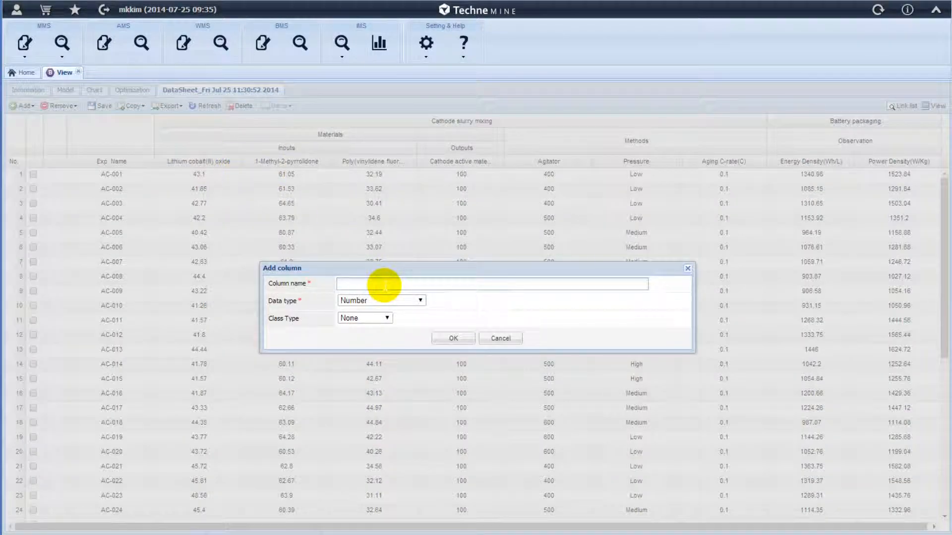
text(Ragone Plot)
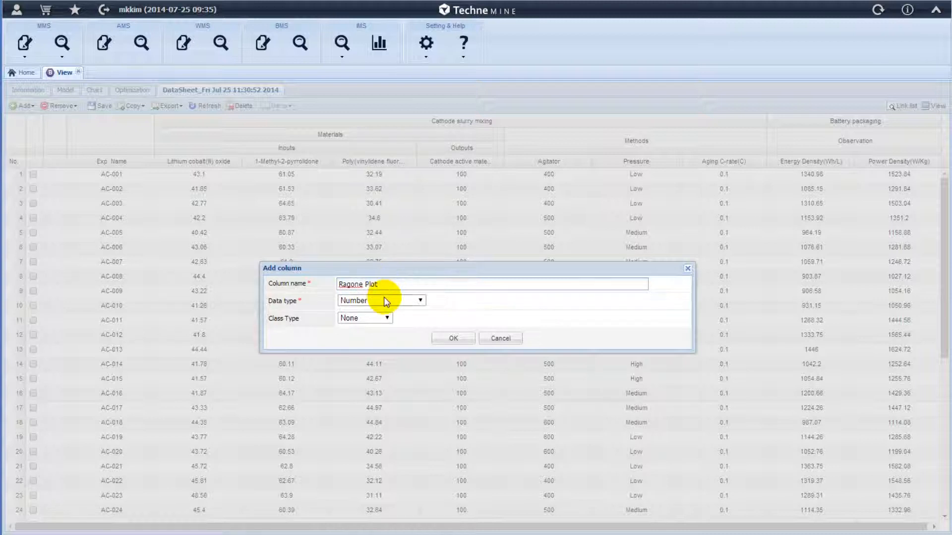
click(384, 300)
click(371, 345)
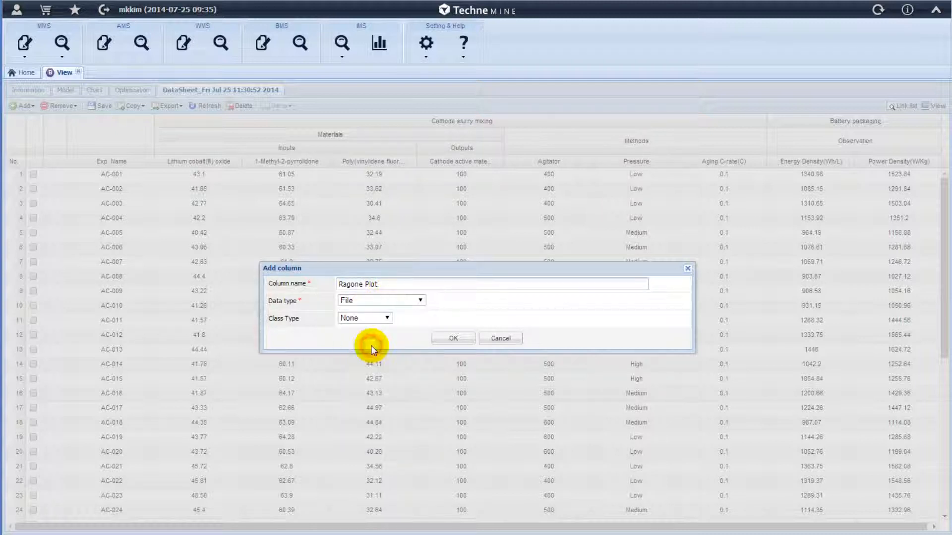
click(455, 339)
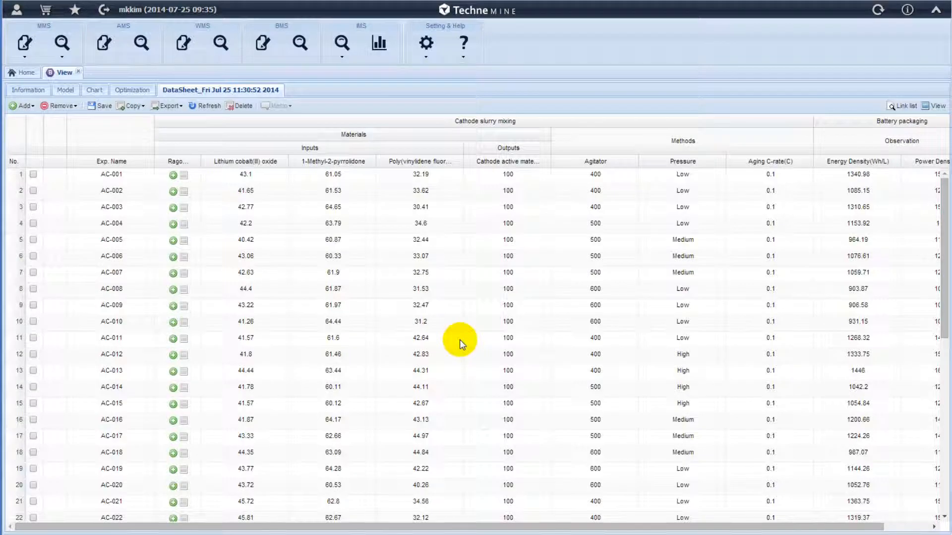
Step: Upload Ragone_plot.gif from the computer to the Ragone Plot cell of experiment AC-001 and preview the attached image
click(173, 175)
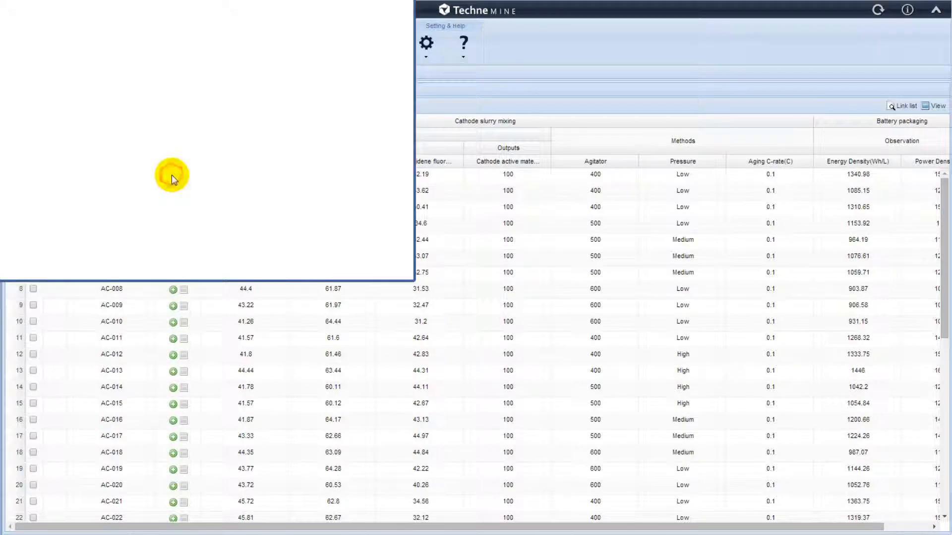
click(21, 57)
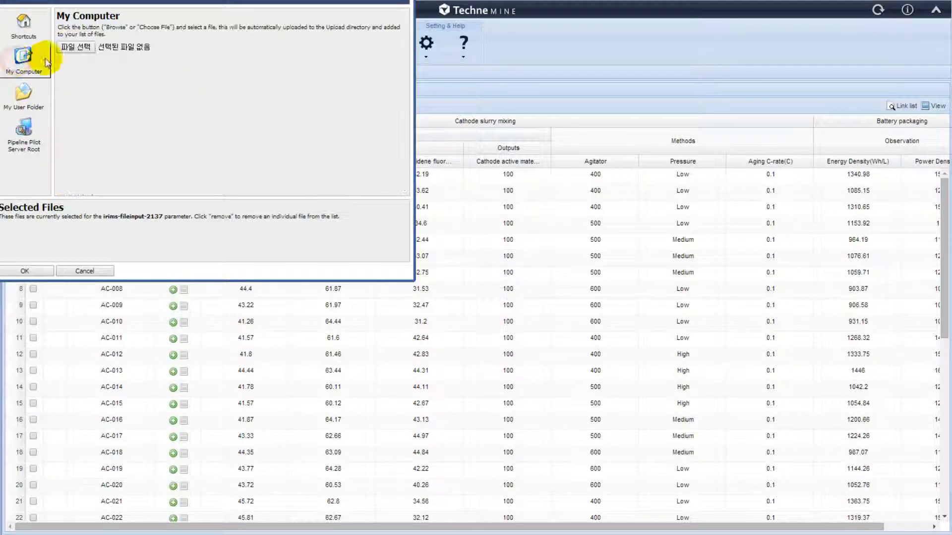
click(75, 48)
double_click(155, 101)
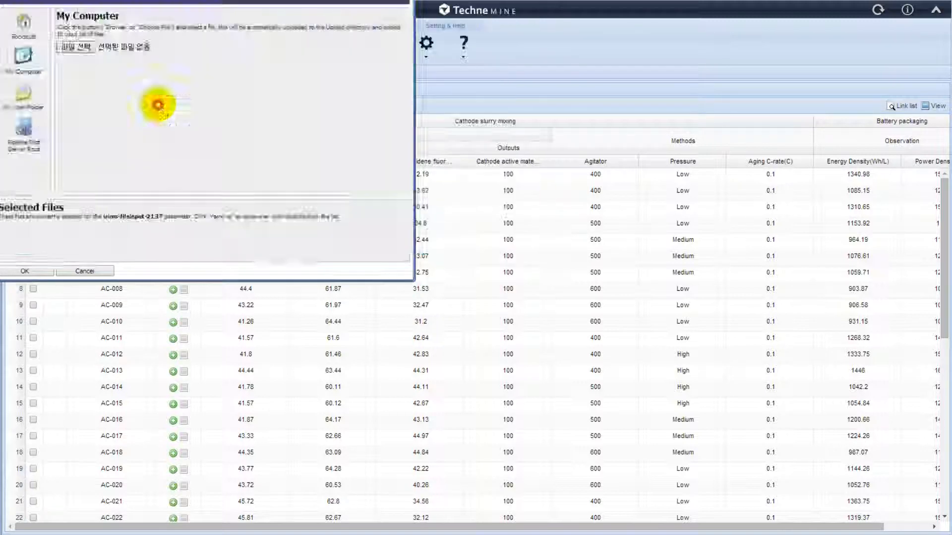
click(233, 149)
click(30, 272)
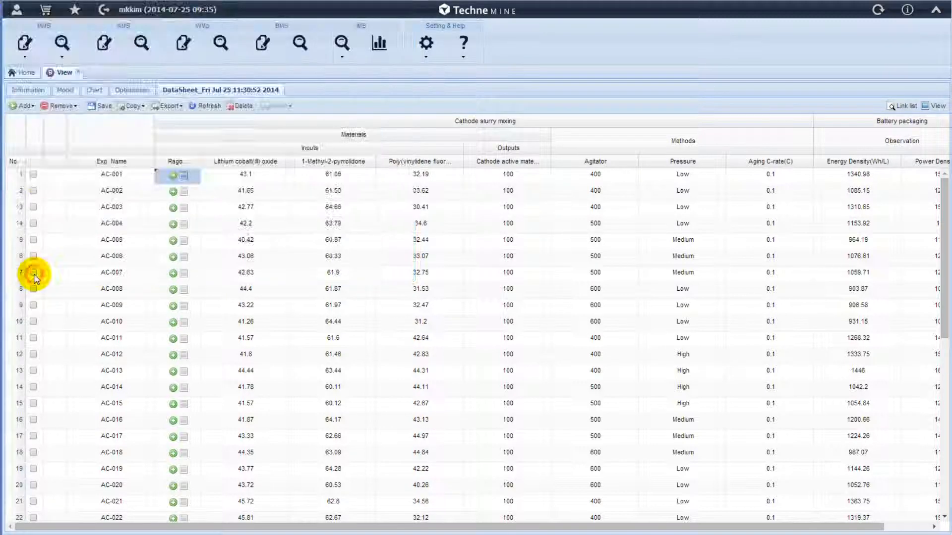
click(184, 178)
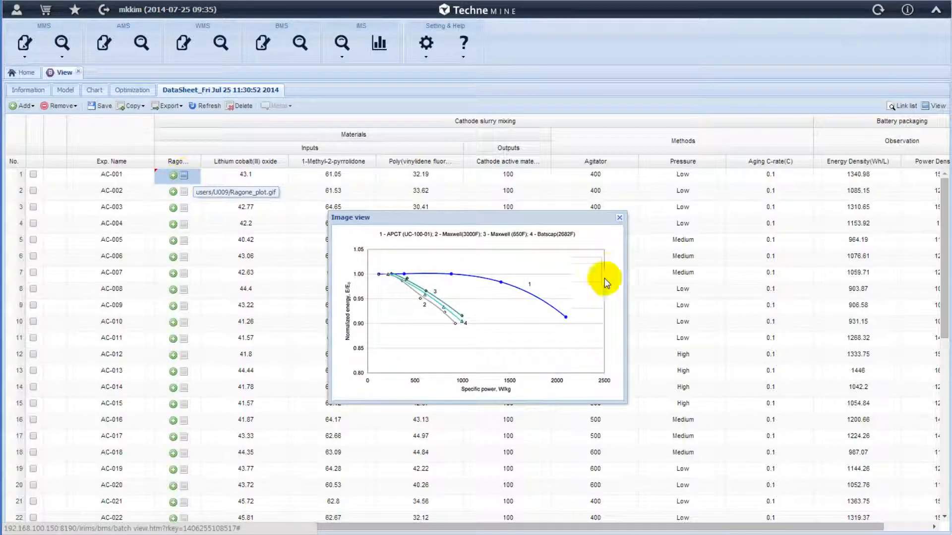
click(619, 218)
Step: Start renaming the data sheet DataSheet_Fri Jul 25 11:30:52 2014
right_click(251, 90)
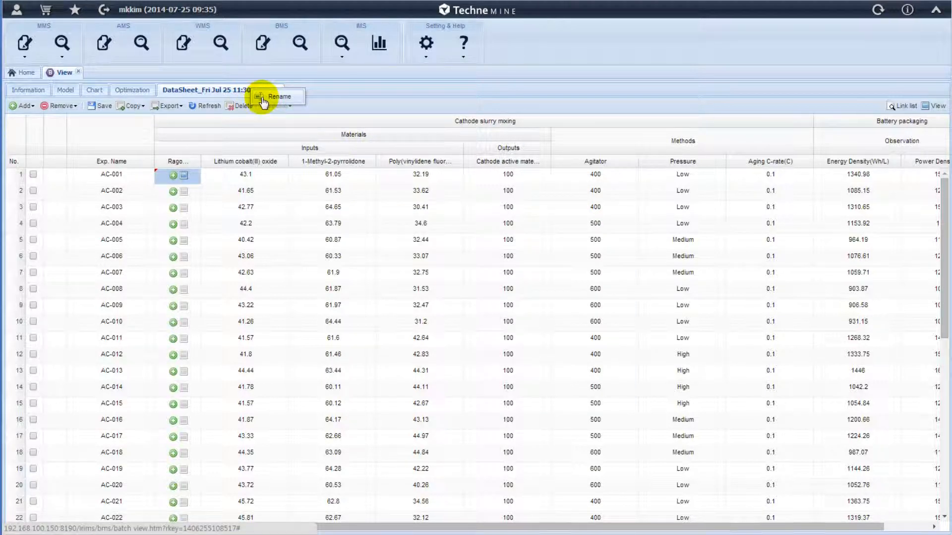